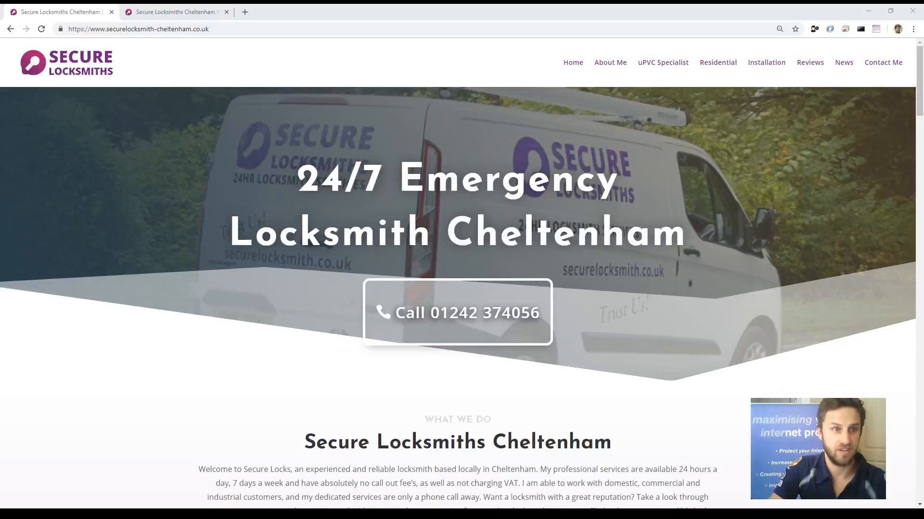
- Review the existing articles on the Secure Locksmiths Latest News page
click(179, 13)
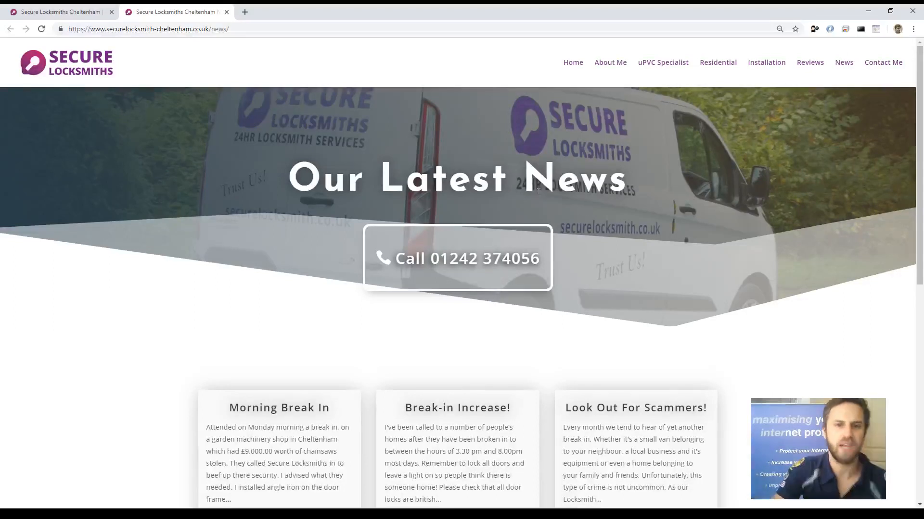
scroll(450, 231, down, 1)
scroll(450, 231, down, 2)
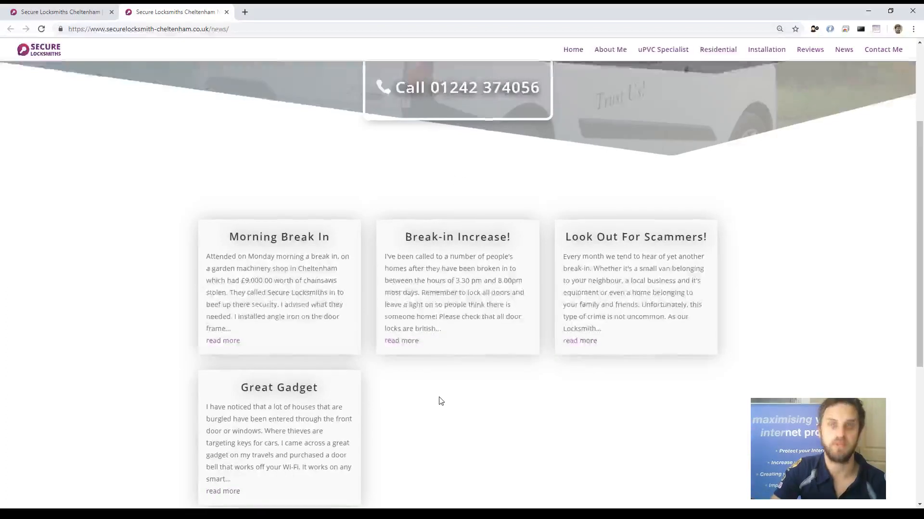
scroll(443, 395, down, 2)
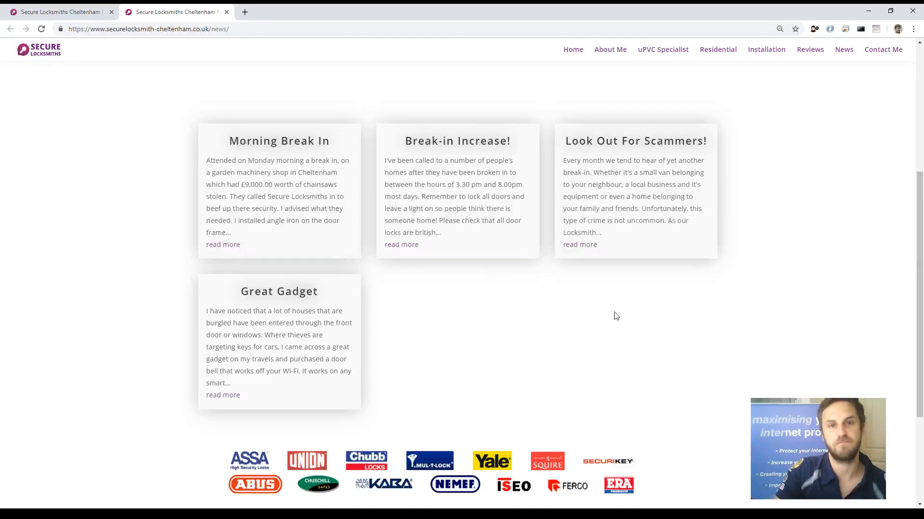
scroll(618, 290, up, 5)
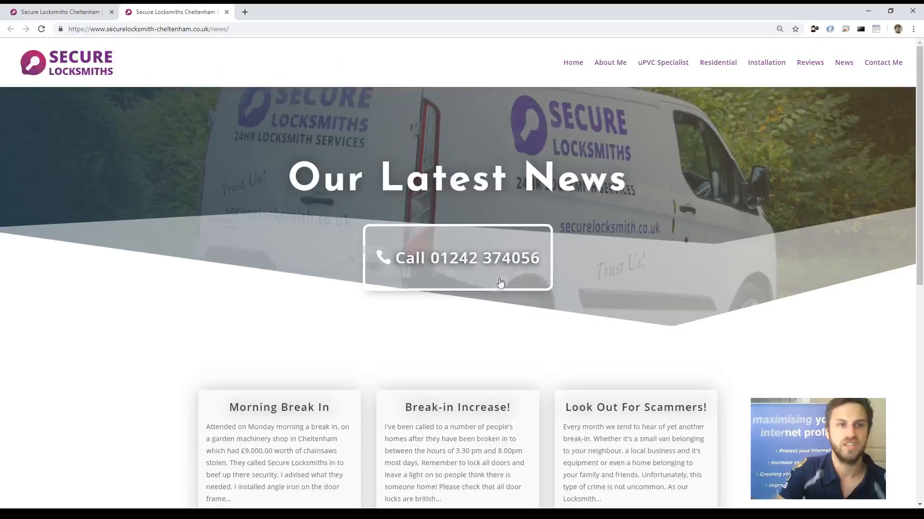
- Open the WordPress login page by adding /wp-admin to the Secure Locksmiths home page address
click(53, 13)
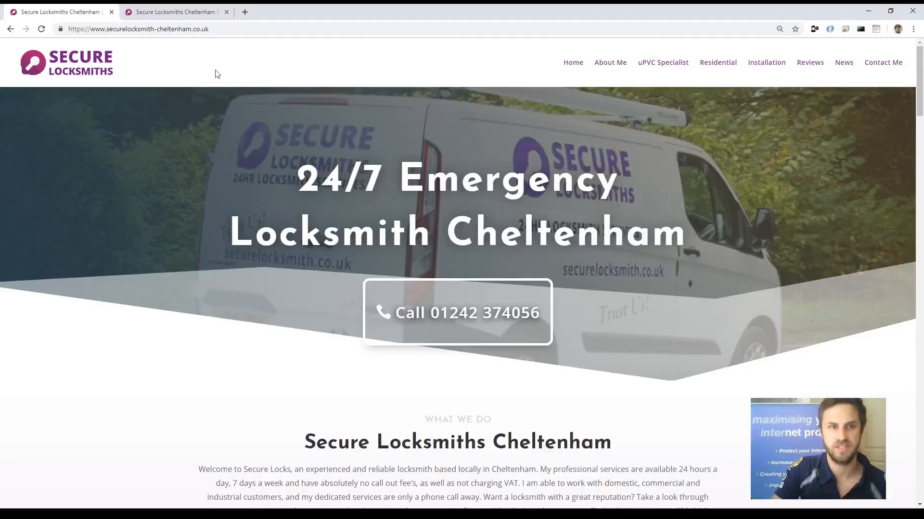
click(255, 30)
click(256, 30)
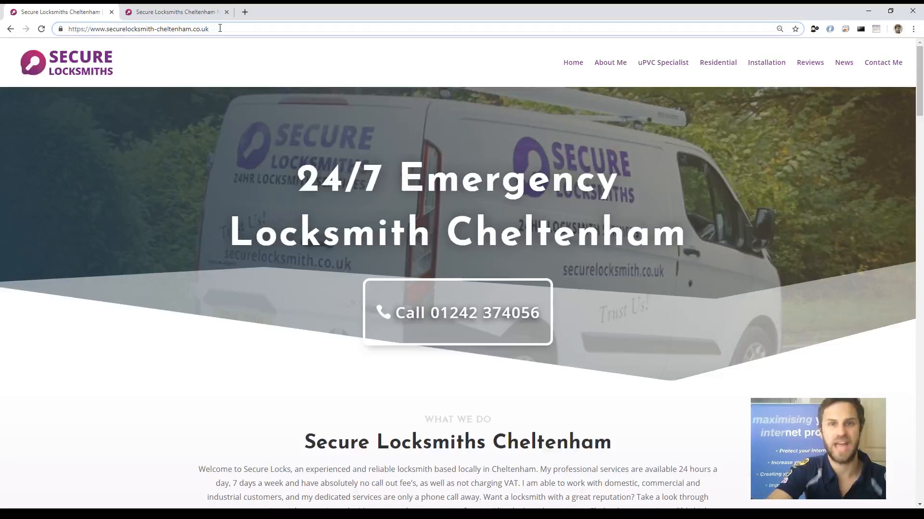
text(/w)
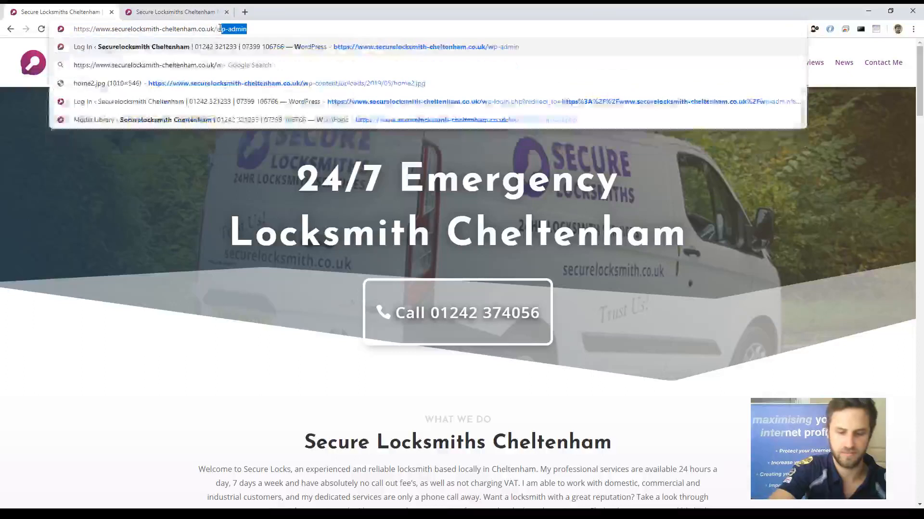
text(p-admin)
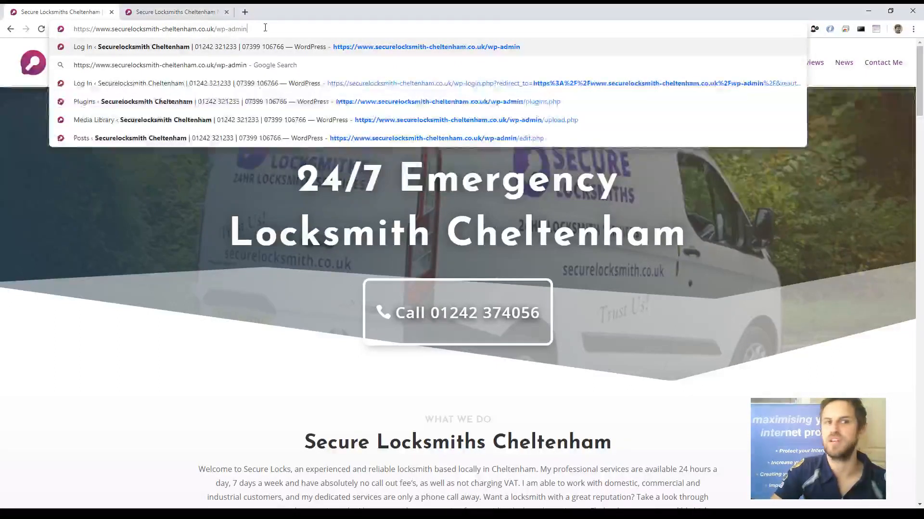
key(Return)
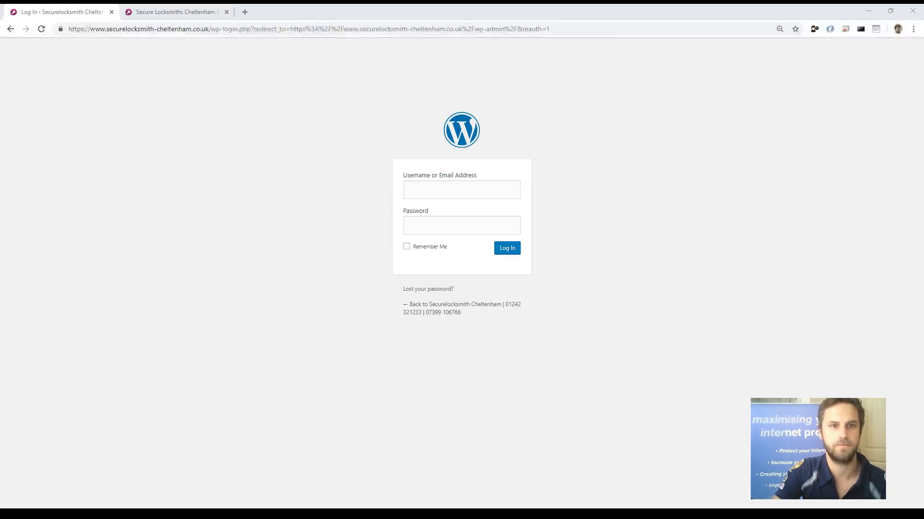
- Log in to WordPress with the account username and password
click(413, 191)
text(radikls)
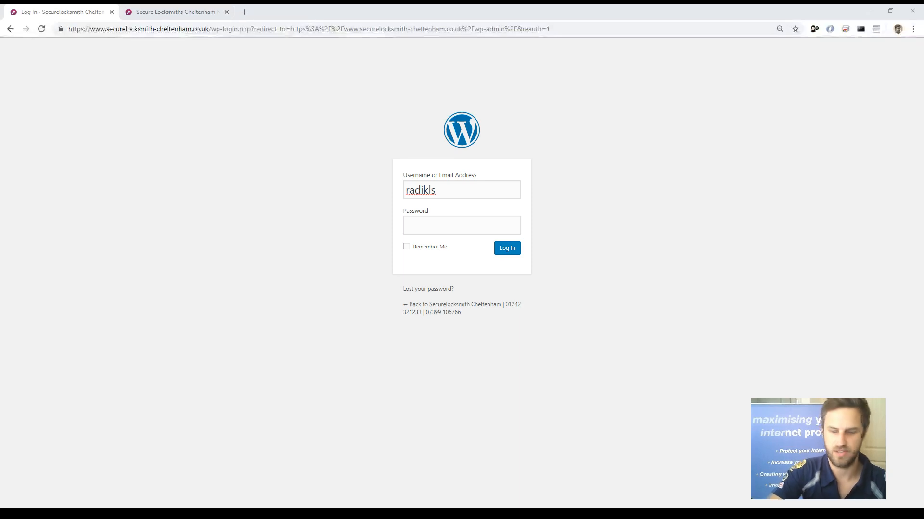
click(438, 227)
key(ctrl+v)
click(421, 258)
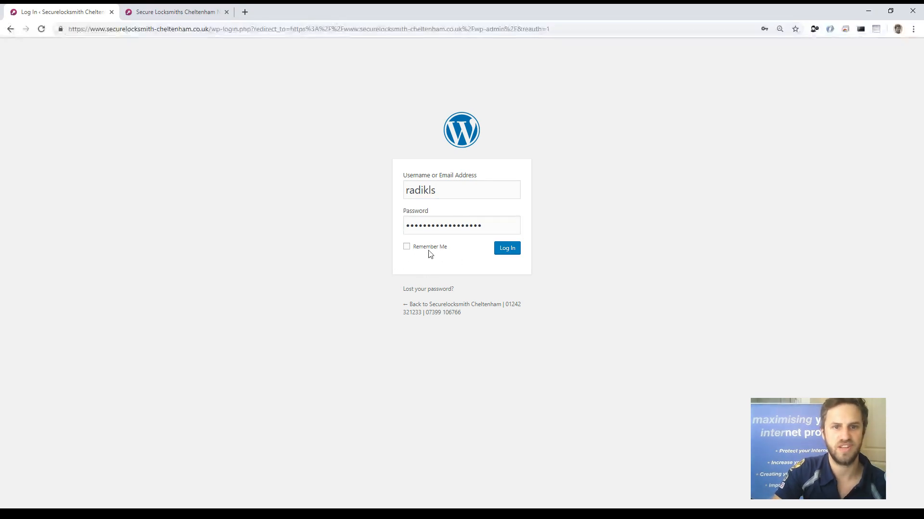
click(507, 248)
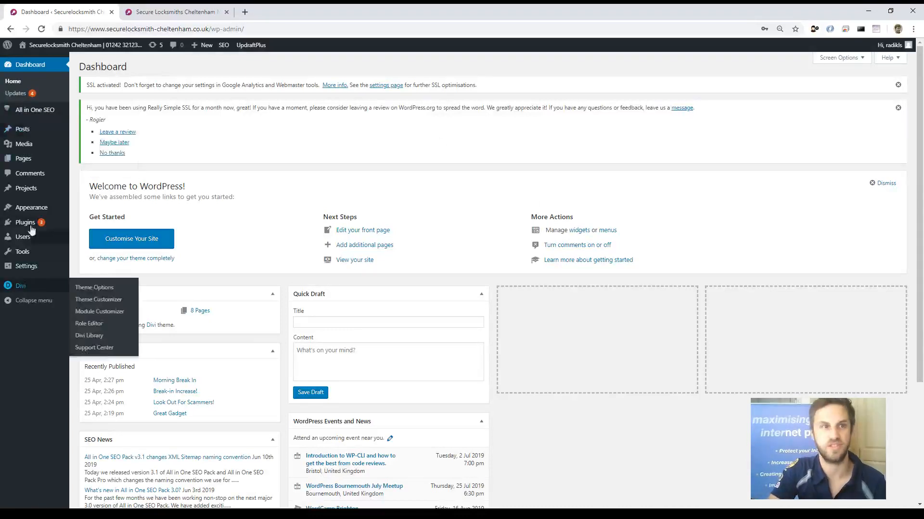
- Open the list of blog posts and start a new post
mouse_move(41, 189)
mouse_move(27, 162)
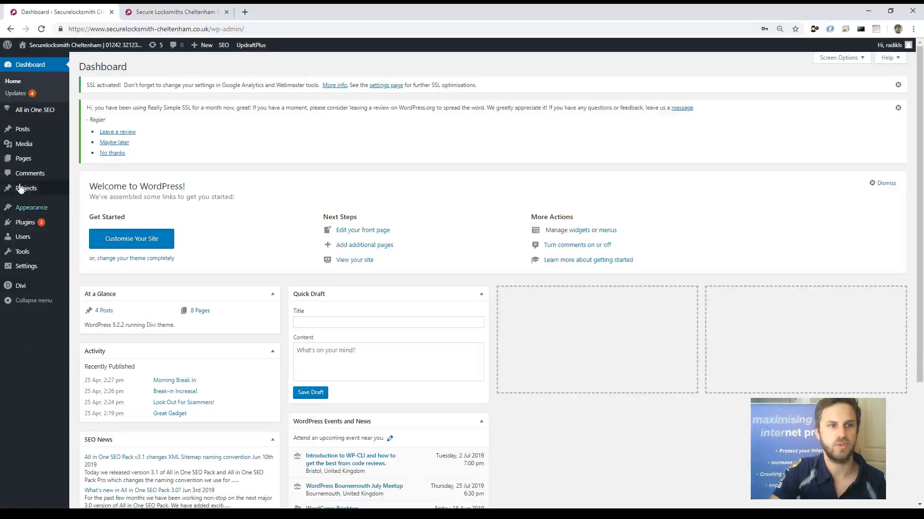
click(26, 132)
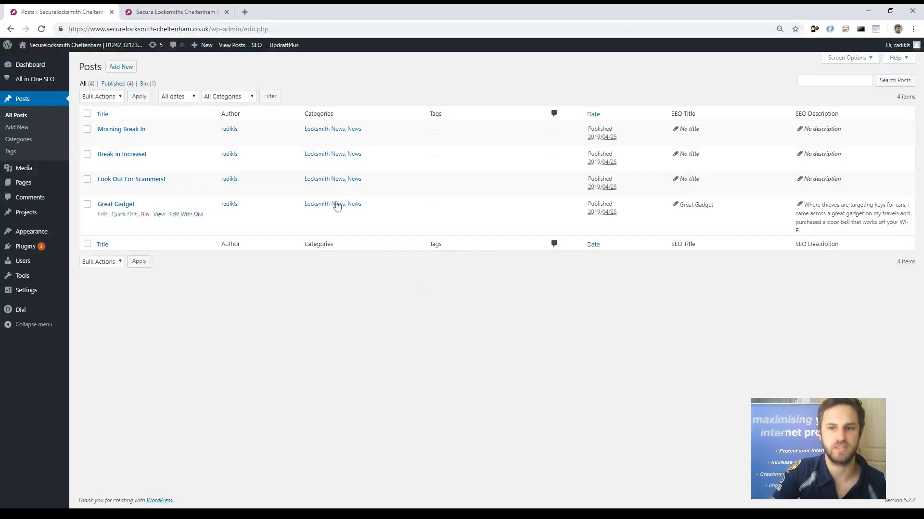
click(896, 516)
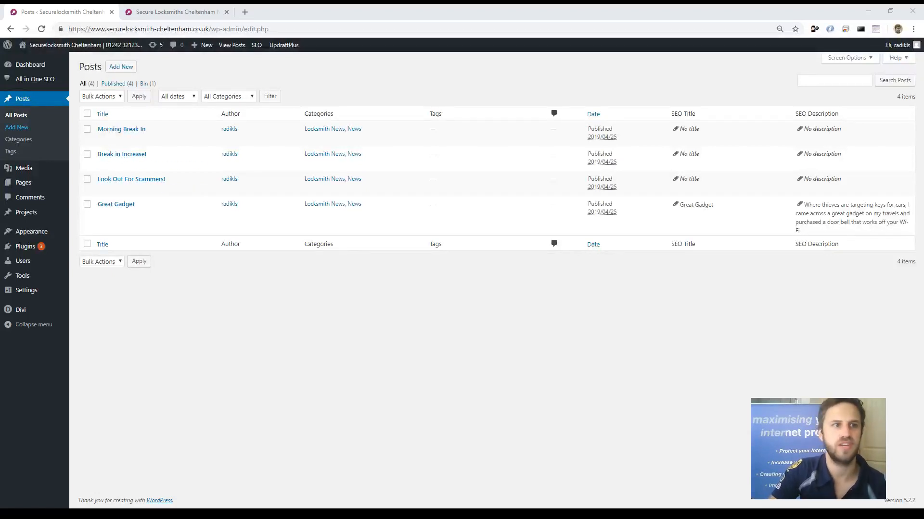
click(16, 129)
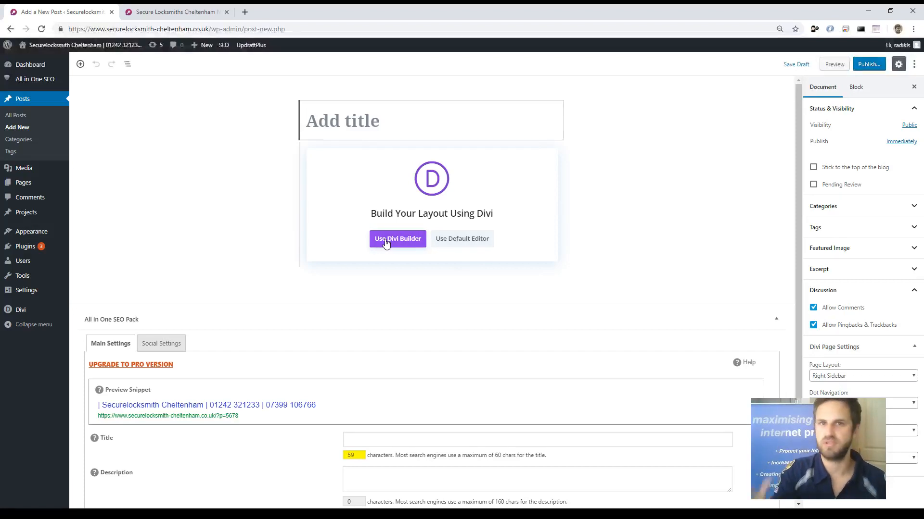
- Choose the default editor for the new post and attempt recovery of the editor
click(459, 241)
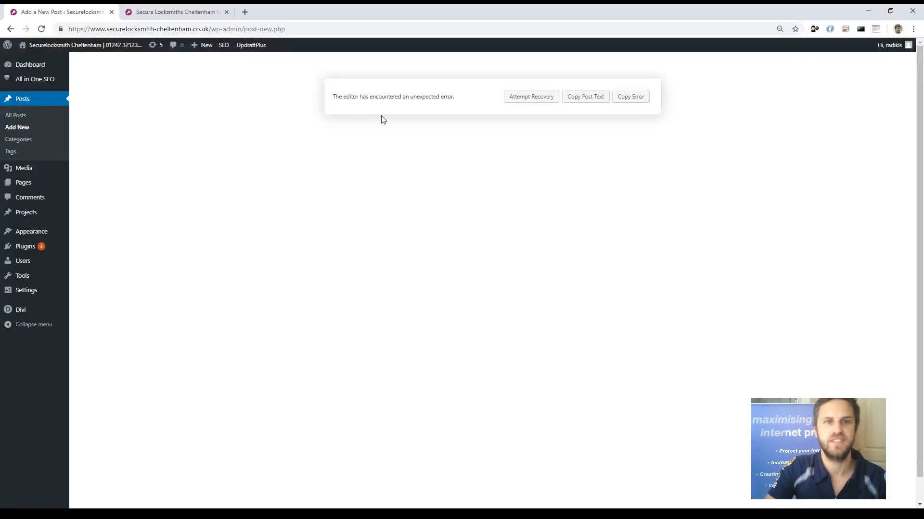
mouse_move(444, 97)
mouse_down()
mouse_move(414, 97)
mouse_move(428, 101)
mouse_up()
click(420, 113)
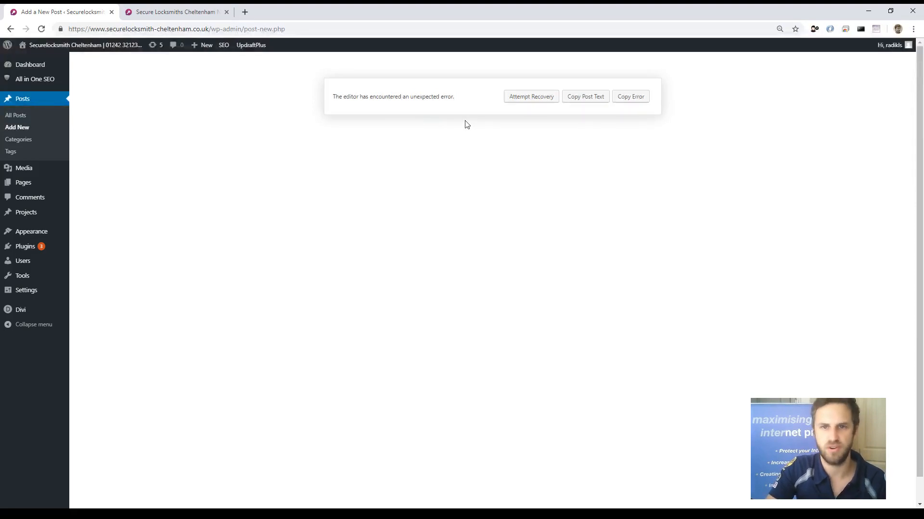
click(524, 99)
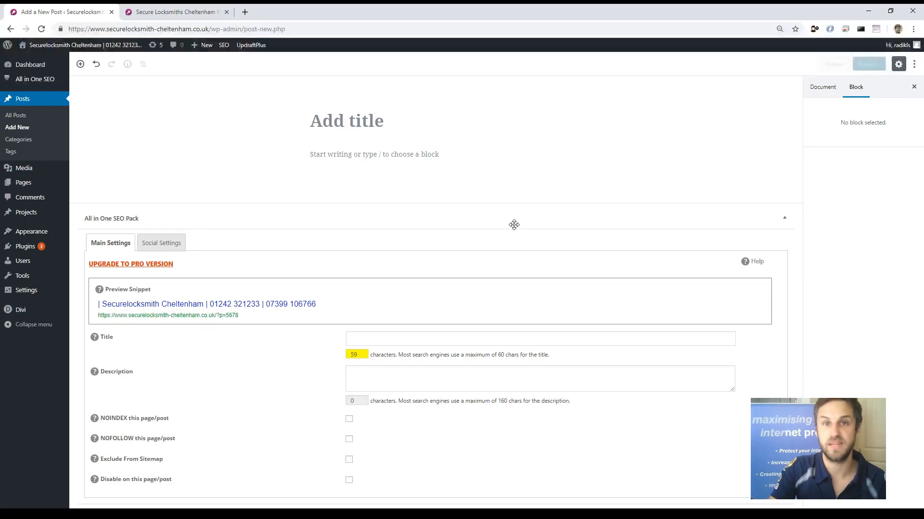
- Enter the placeholder "Title" as the post title and "Content" as the first body paragraph
click(355, 117)
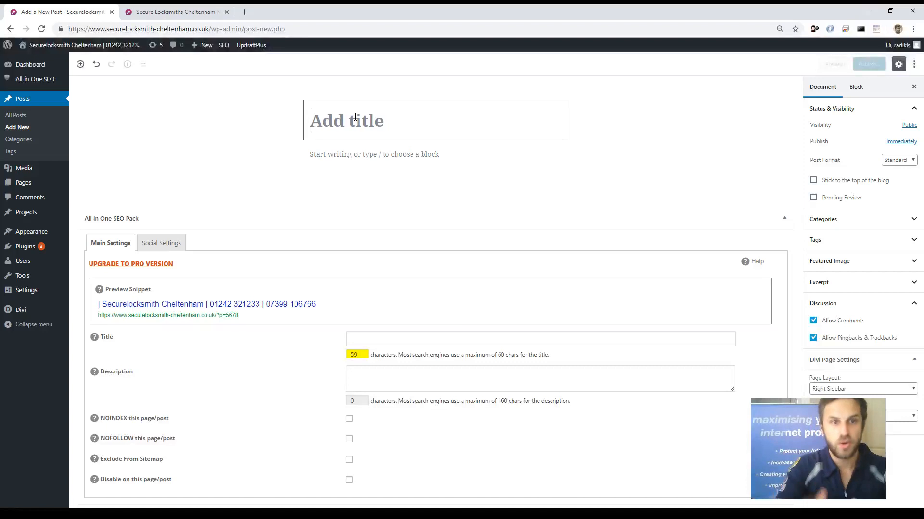
click(361, 155)
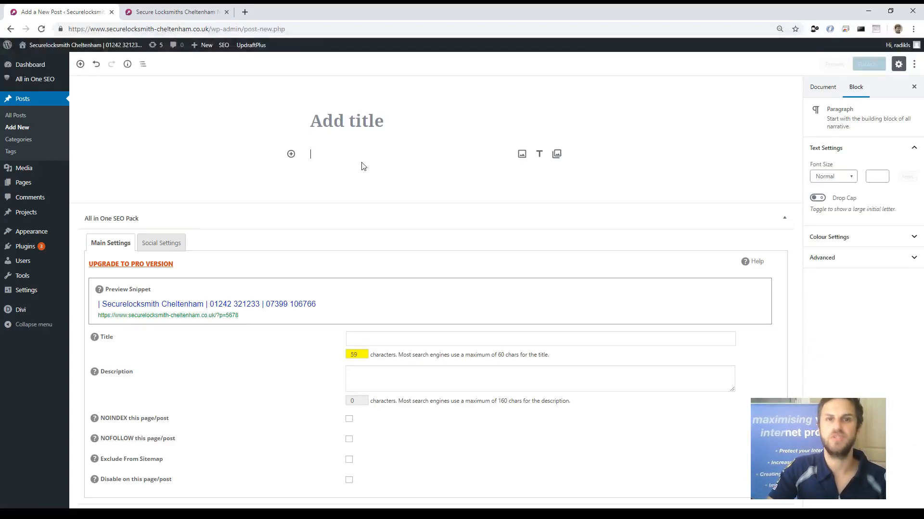
click(355, 121)
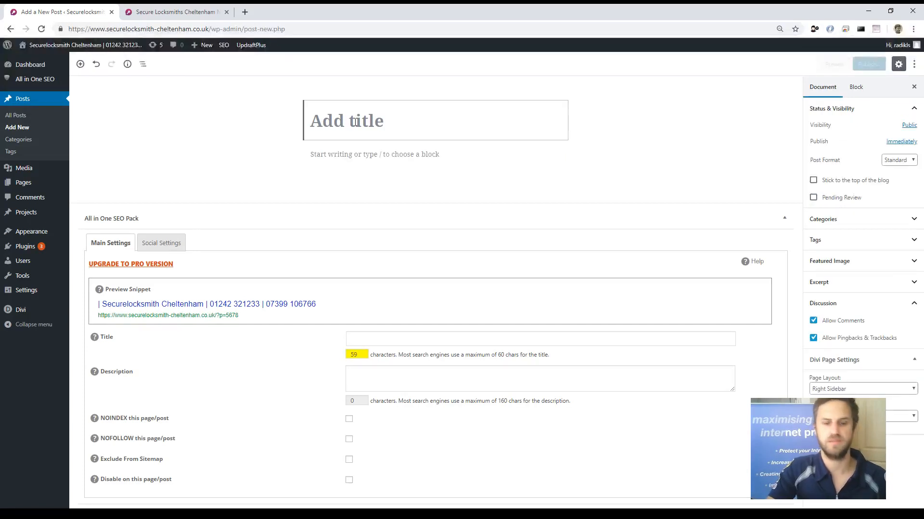
text(Title)
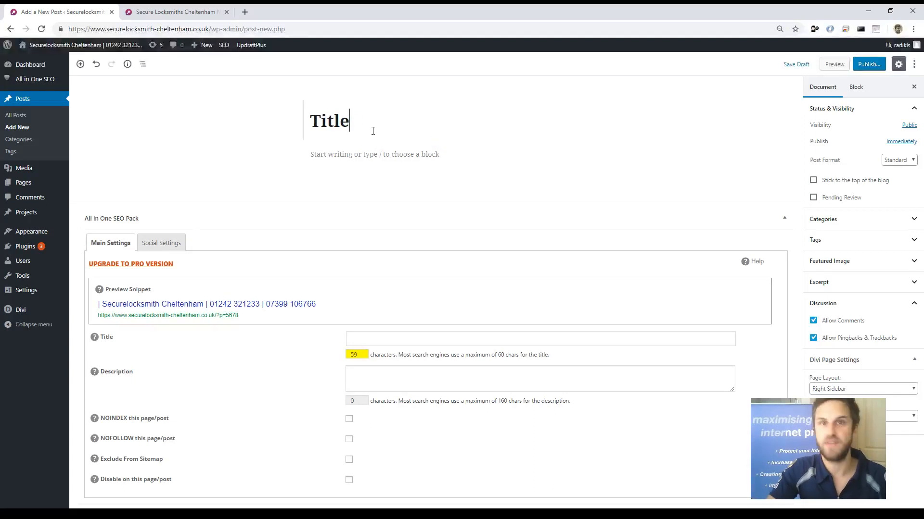
click(351, 154)
text(Content)
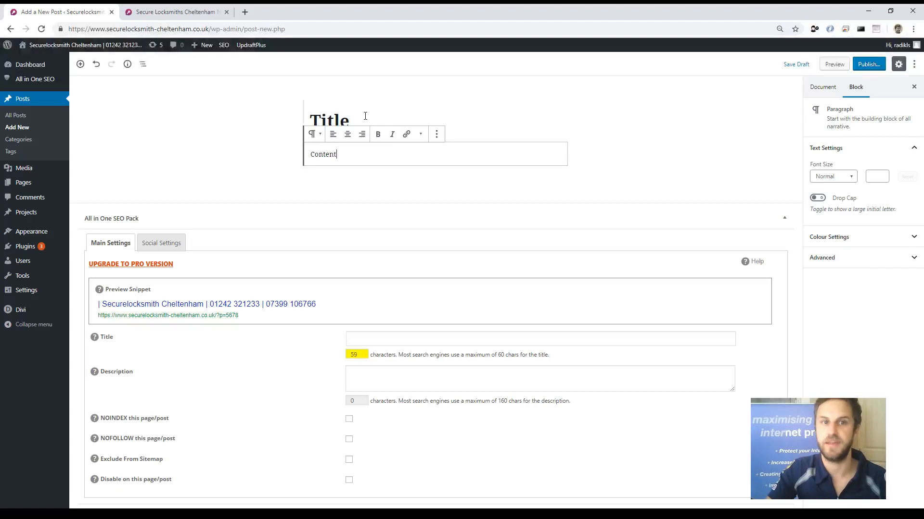
- Replace the placeholder title with "Snapsafe Lock Incorrectly Fitted by another Locksmith"
click(363, 115)
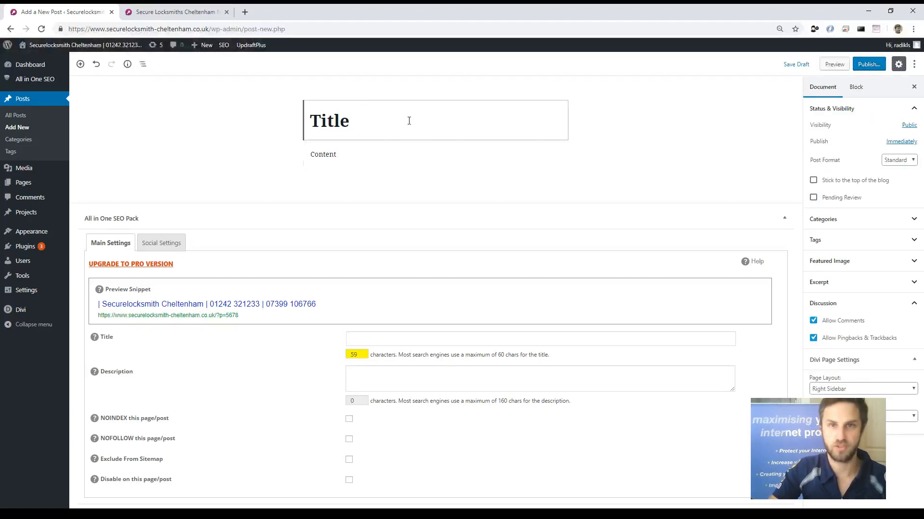
key(alt+Tab)
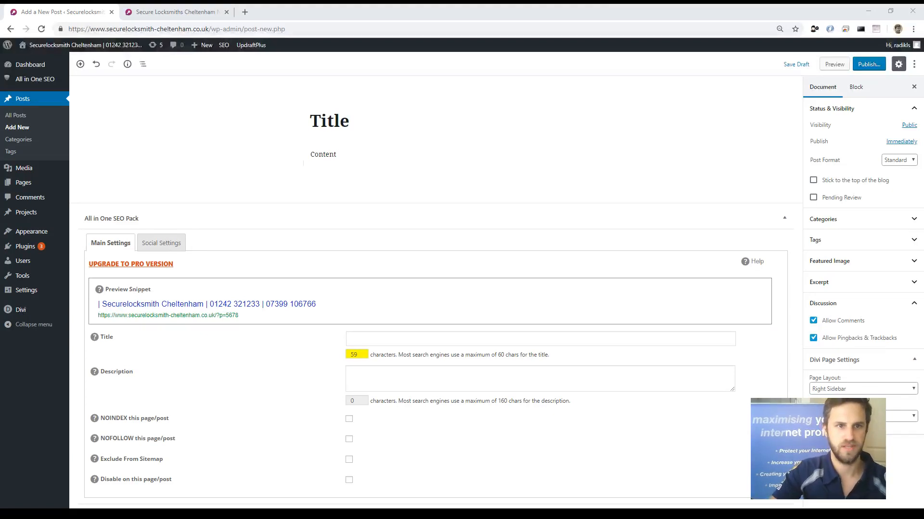
click(439, 151)
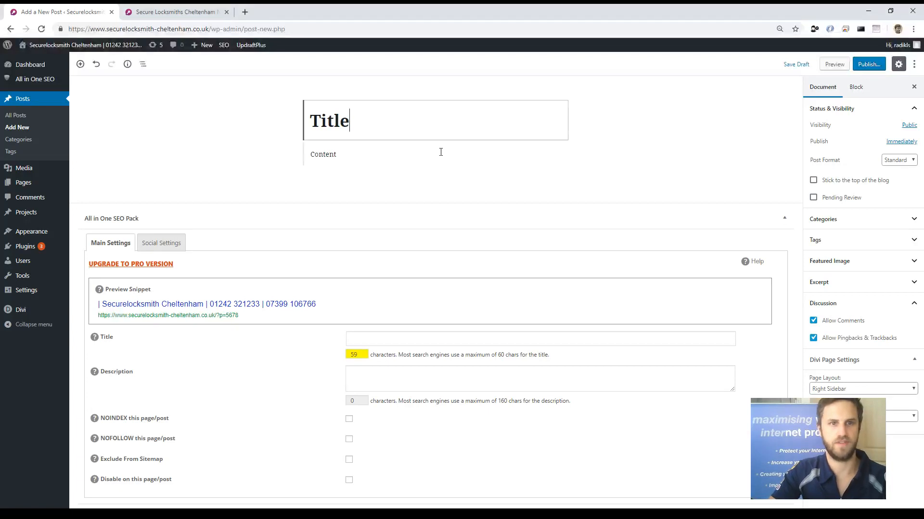
double_click(320, 118)
text(Snapsafe Lock Incorrectly Fitted by another Locksmith)
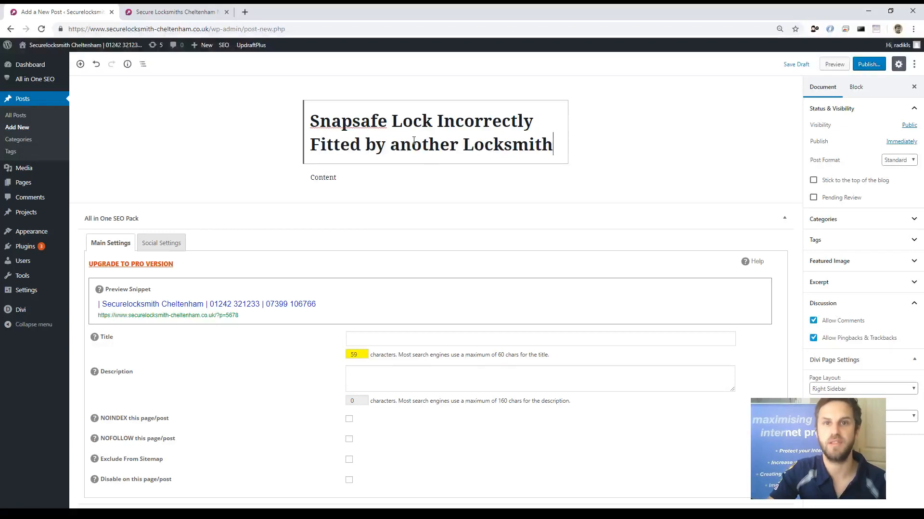
- Insert the prepared article text beginning "Came across this, this morning as I attended a break in!" into the post body
click(323, 178)
double_click(326, 178)
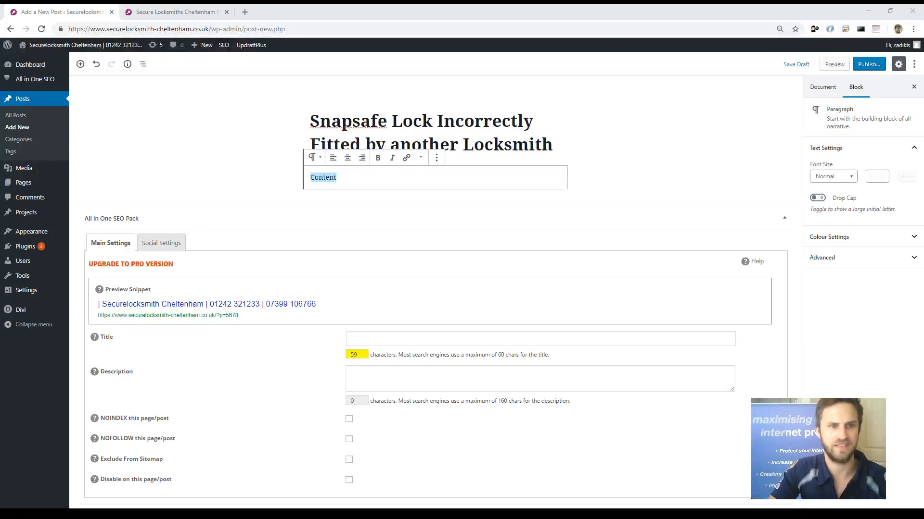
drag(352, 177, 285, 173)
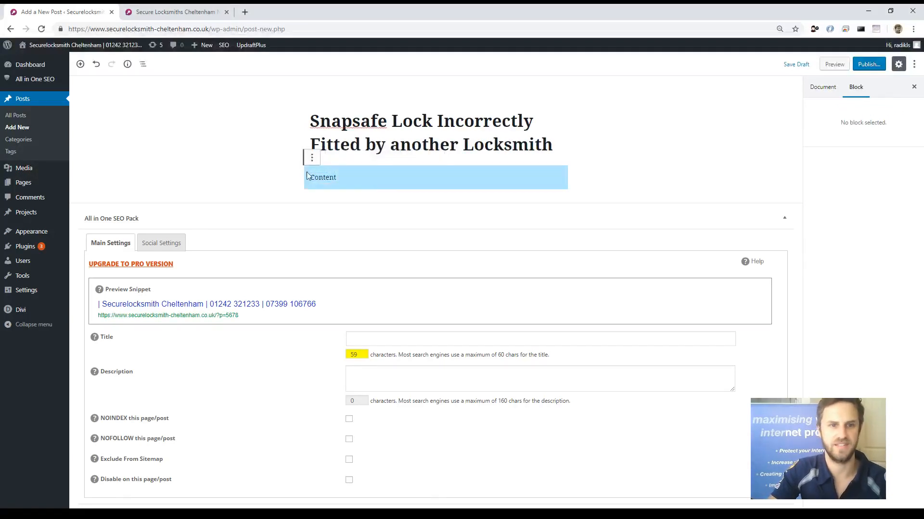
drag(379, 179, 312, 178)
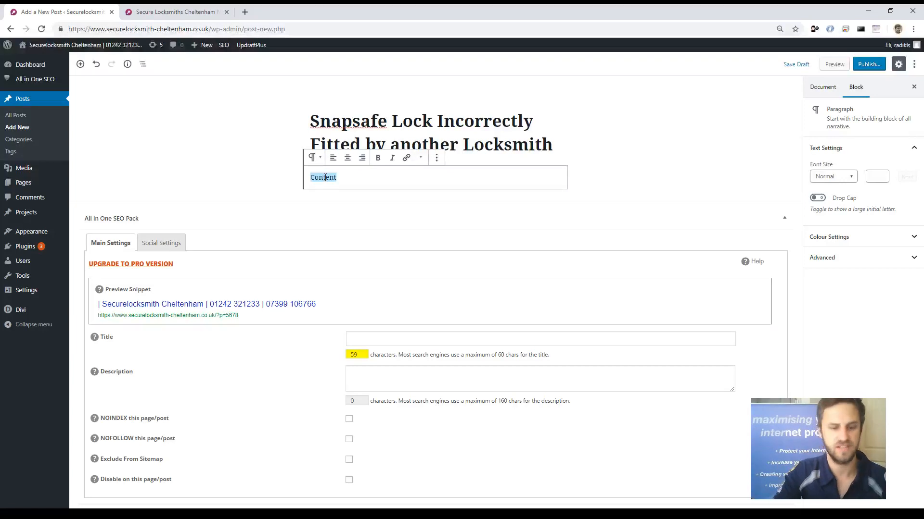
click(355, 177)
double_click(327, 177)
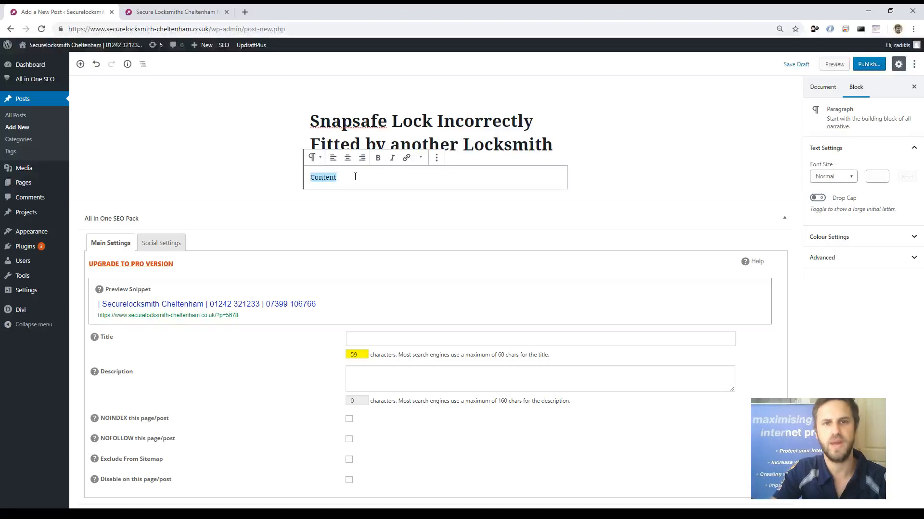
text(Came across this, this morning as I attended a break in! This is a well known Euro lock that has a steel bar running through the weakest point and a sacrificial cut on the end. The costumer did everything right by getting a locksmith in to upgrade their uPVC door locks!! The only problem the idiot locksmith they employed put the lock in the wrong way round !!!! Just wish I could mention the company name!\n Get the right Cheltenham locksmith in to do the job right, call Mark from Secure Locksmiths in Cheltenham)
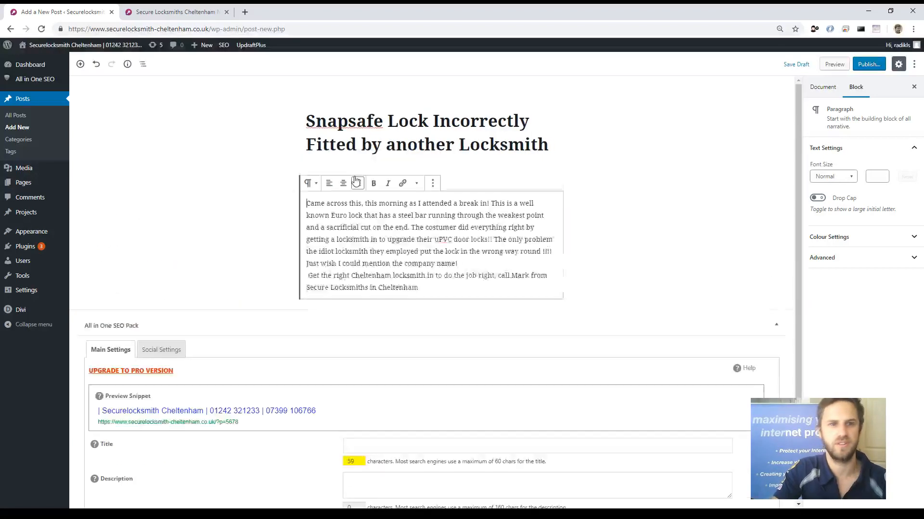
click(219, 209)
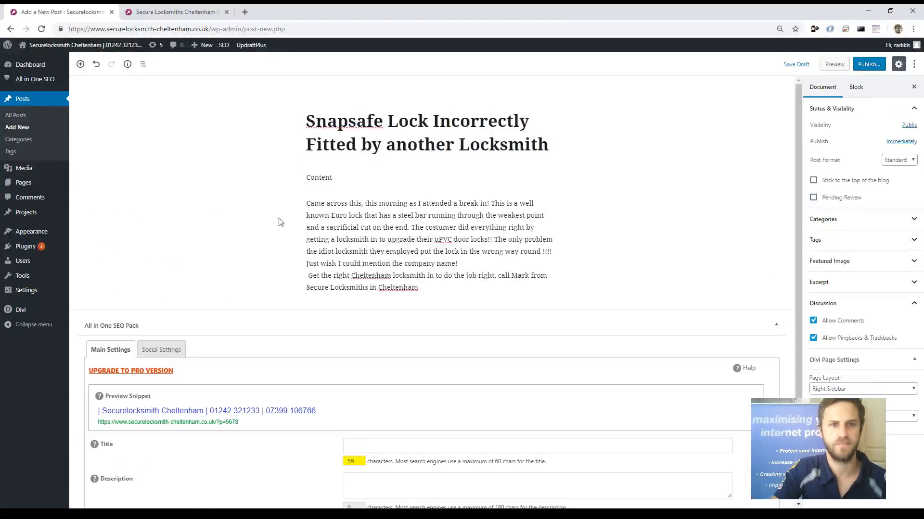
click(355, 176)
click(431, 229)
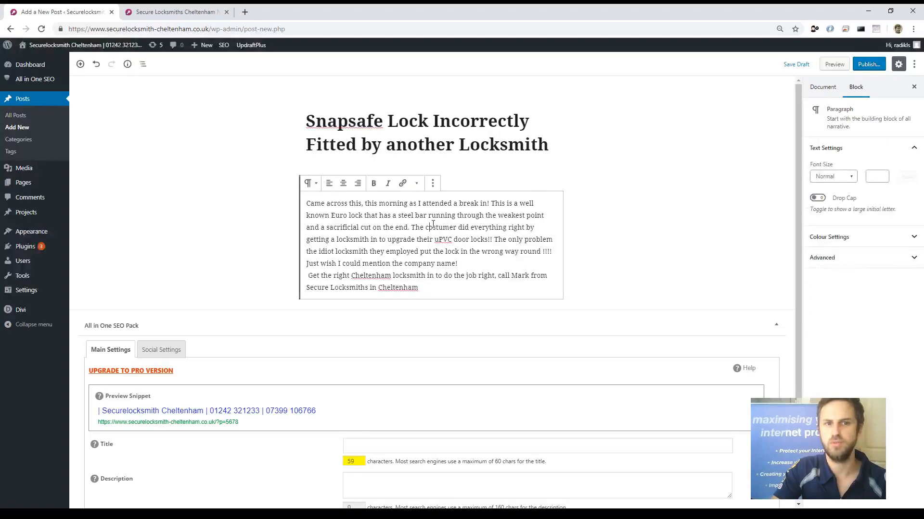
- Delete the placeholder "Content" paragraph above the article text
click(539, 175)
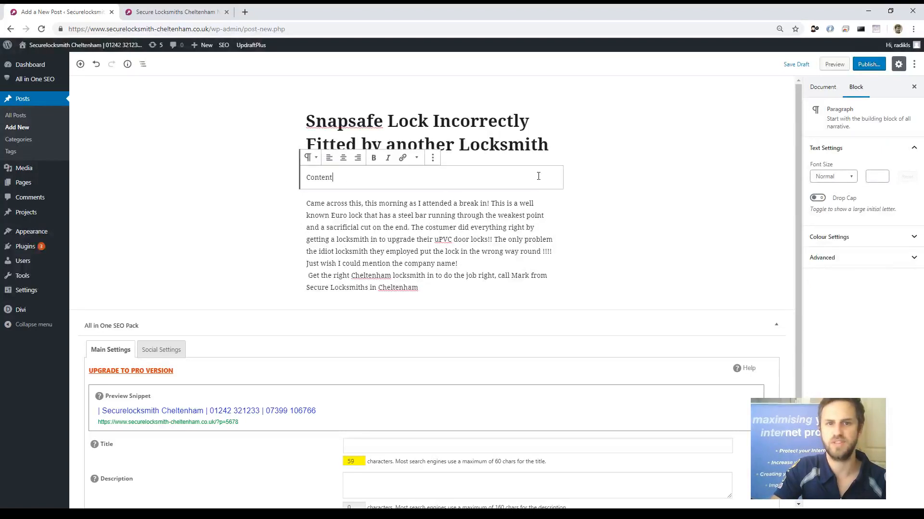
click(490, 228)
click(499, 174)
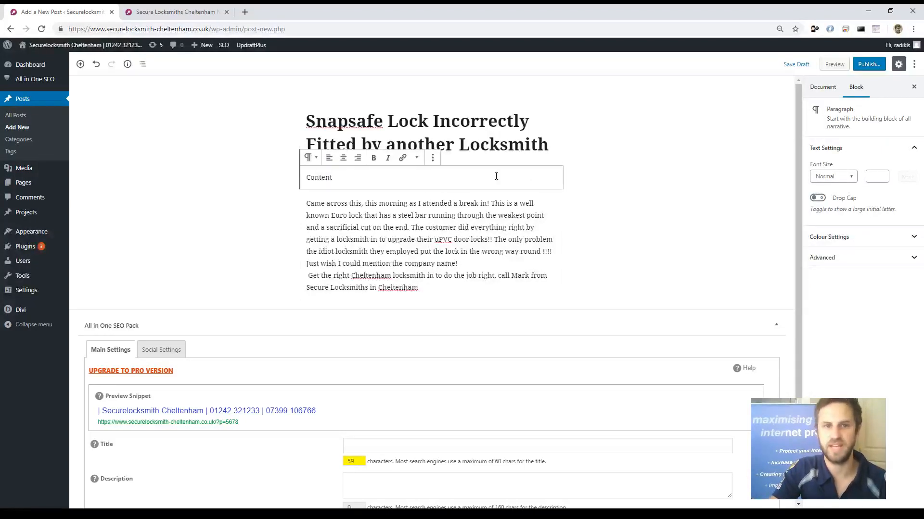
key(Delete)
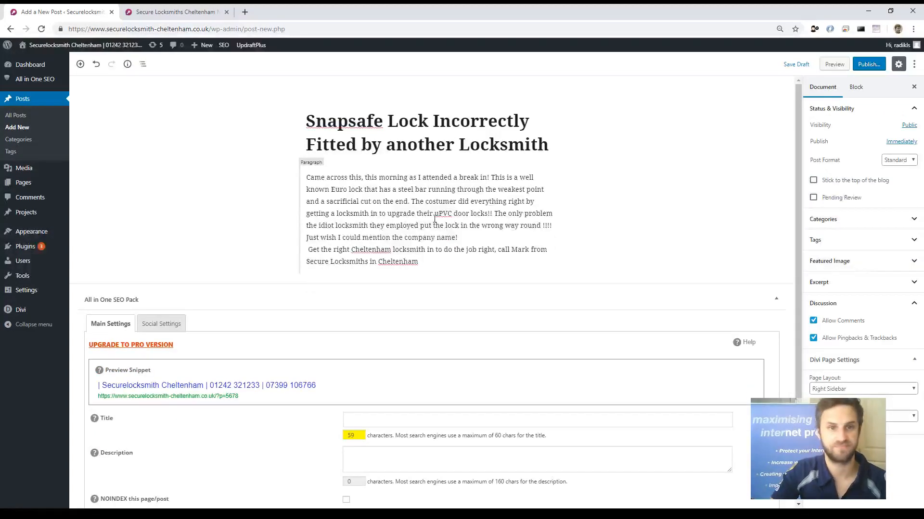
- Correct the misspelled word "costumer" to "customer" in the article's first paragraph
click(353, 202)
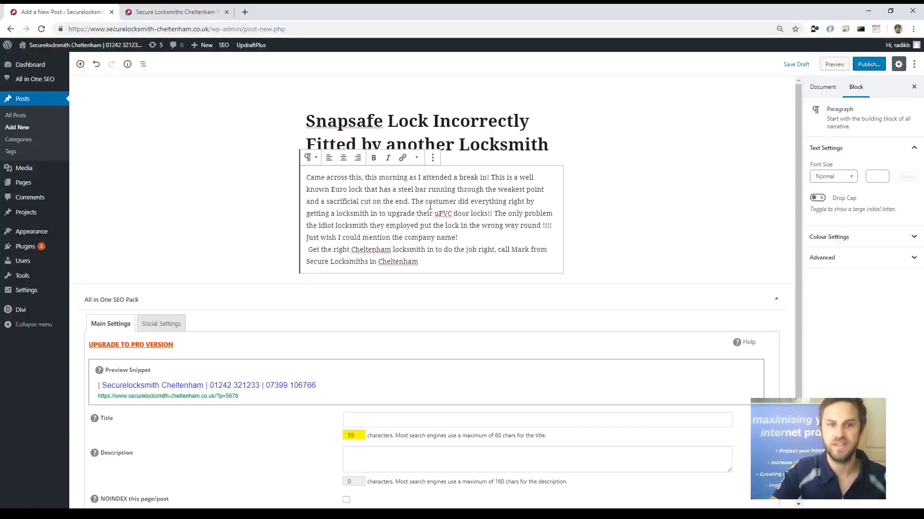
key(BackSpace)
text(u)
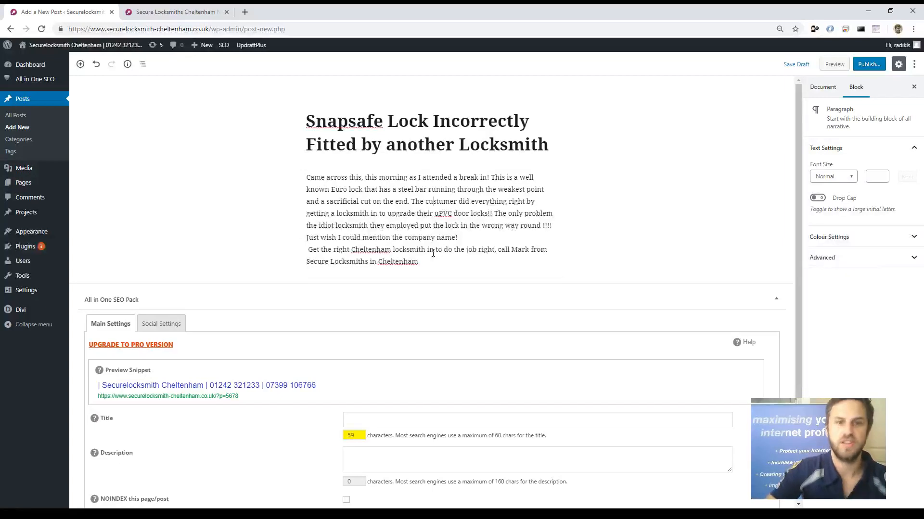
key(BackSpace)
text(o)
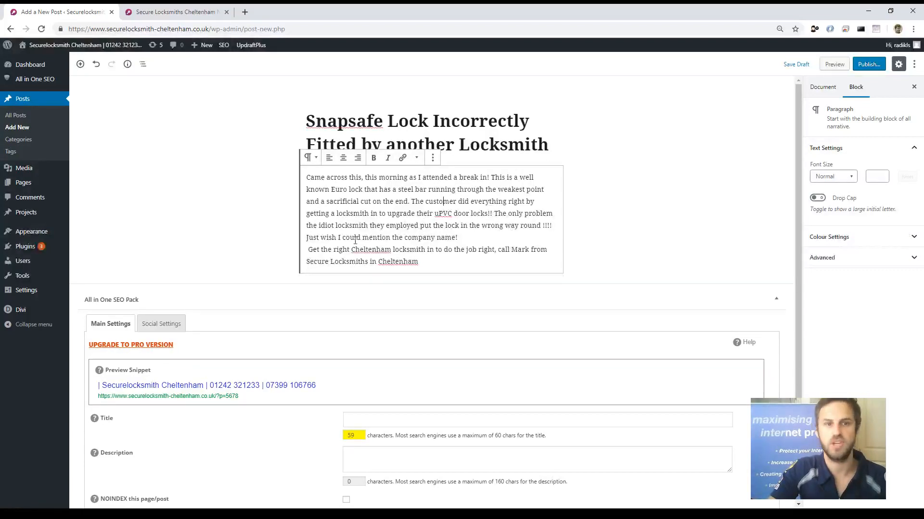
double_click(326, 225)
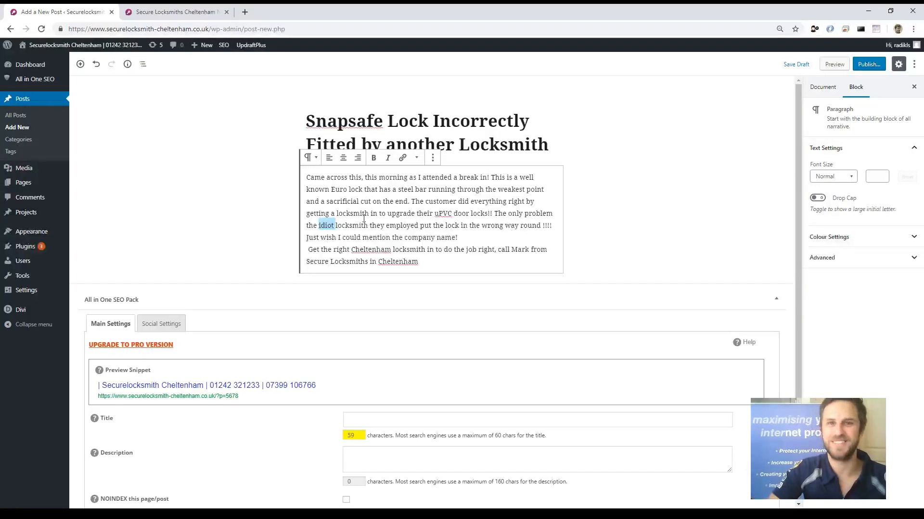
- Split the text beginning "Get the right Cheltenham locksmith" into its own paragraph and remove its leading space
click(391, 213)
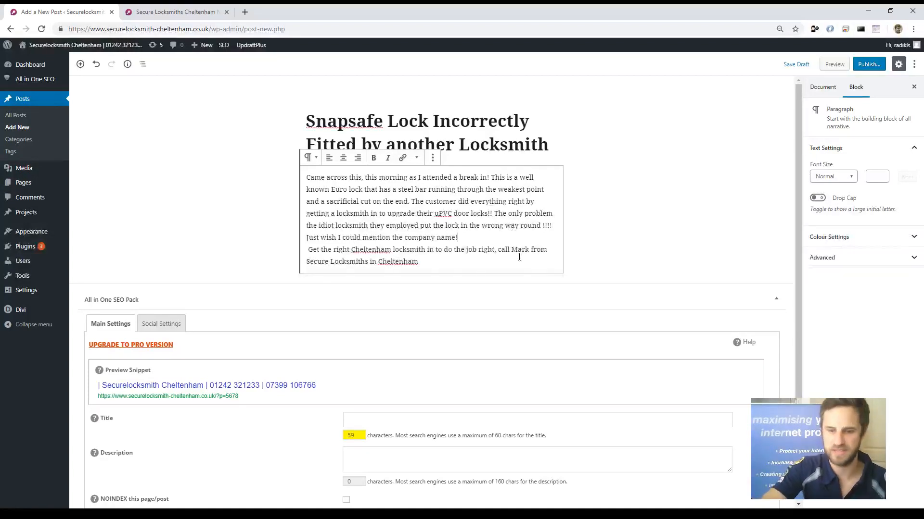
key(Return)
key(Delete)
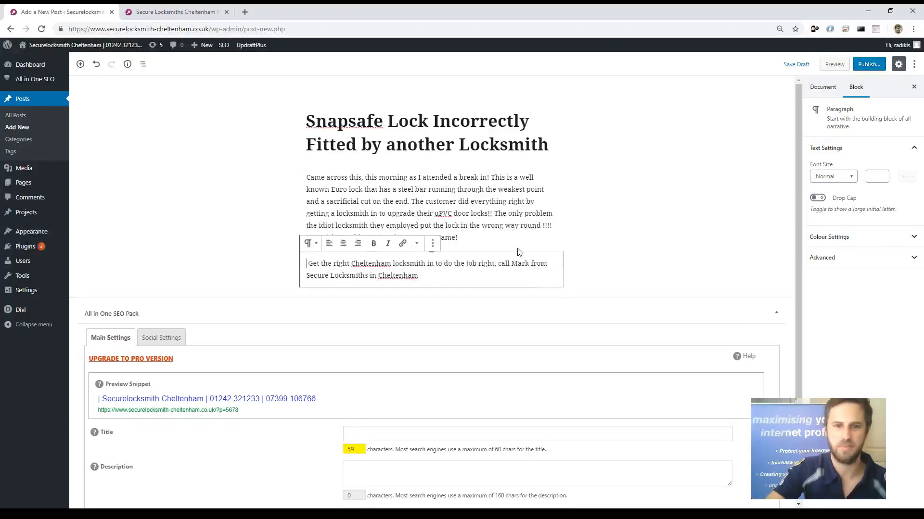
key(Delete)
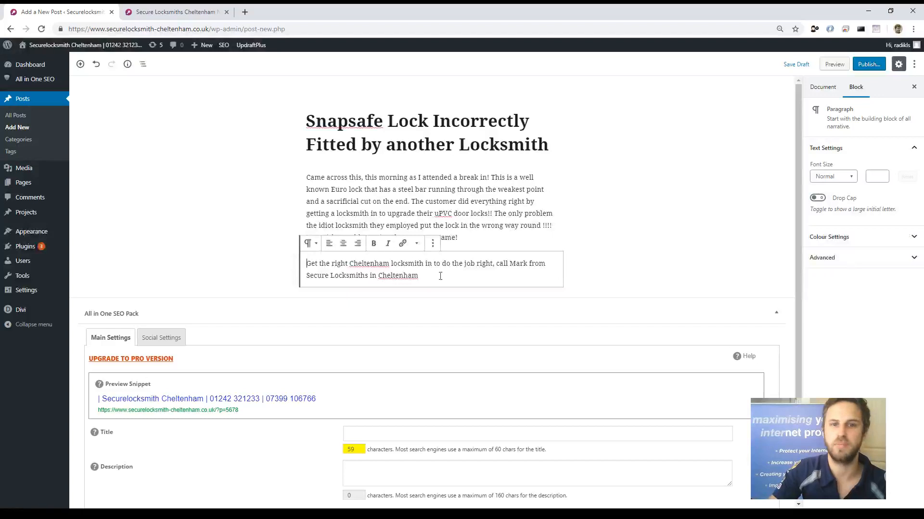
click(490, 272)
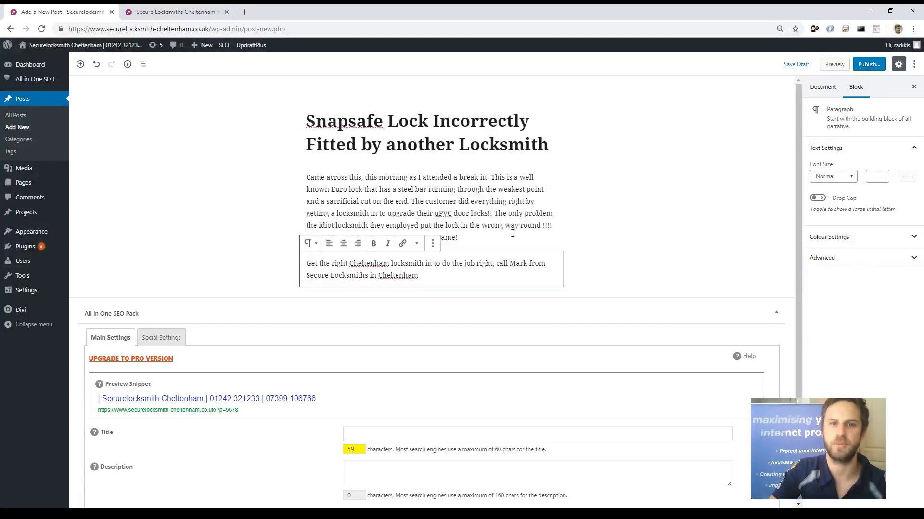
click(422, 202)
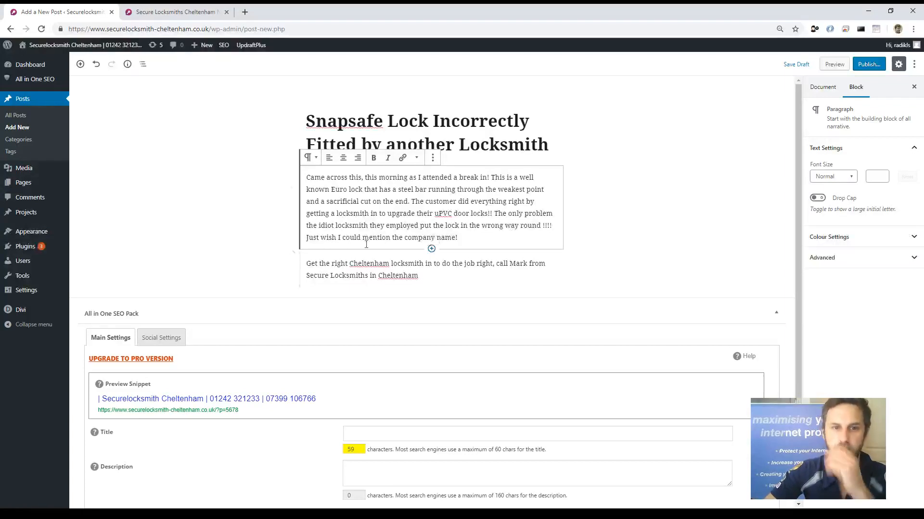
- Try italic and bold formatting on the words "Cheltenham locksmith" in the closing paragraph and clear both
drag(422, 264, 350, 263)
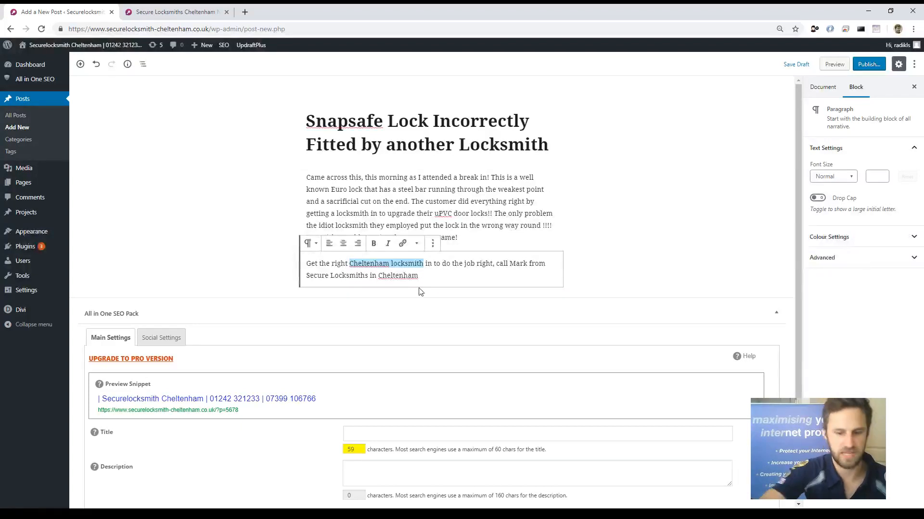
click(388, 244)
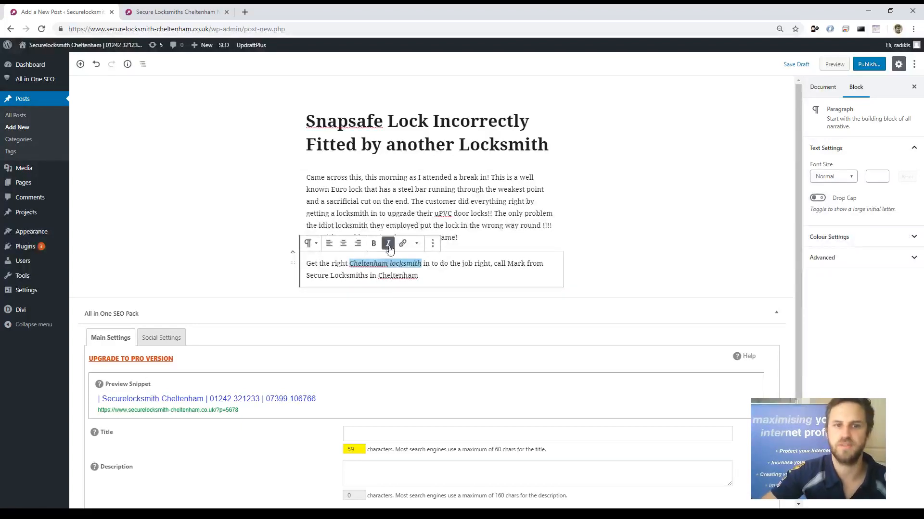
click(373, 243)
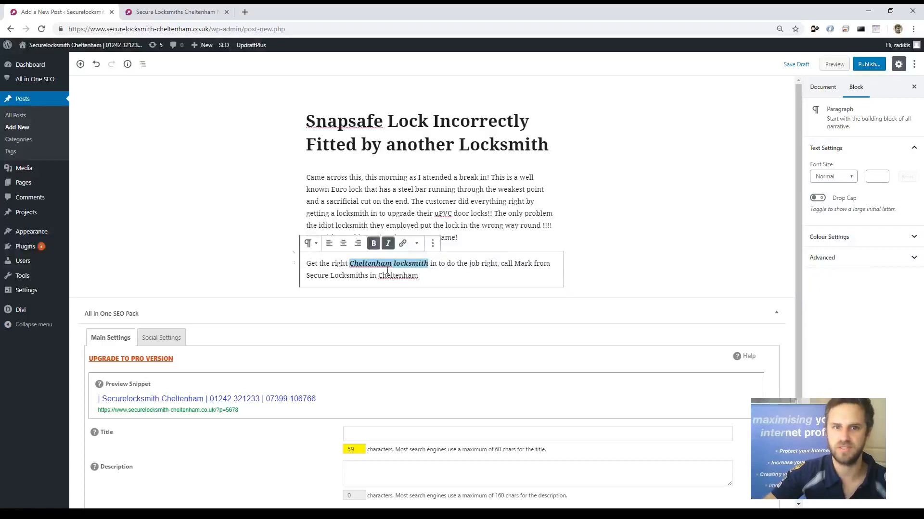
click(387, 245)
click(386, 246)
click(374, 246)
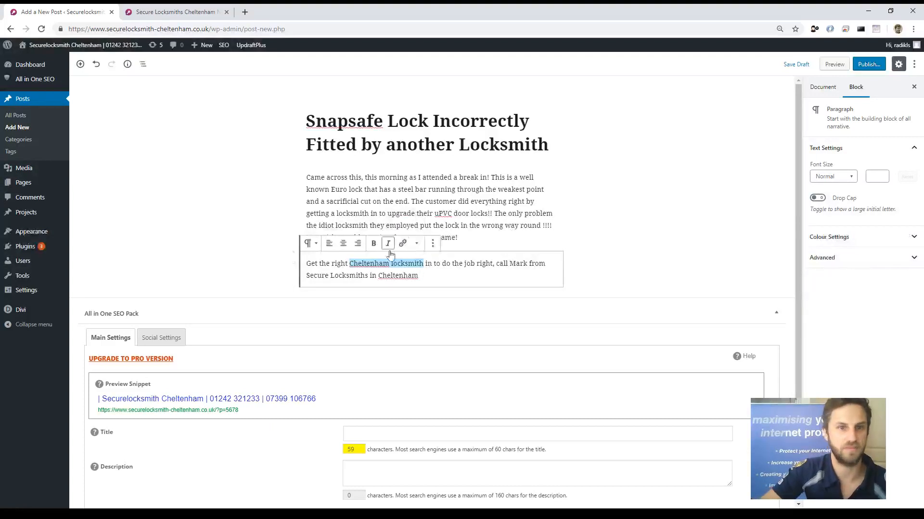
- Copy the link address of the Residential page from the site's News page and return to the post editor
click(177, 12)
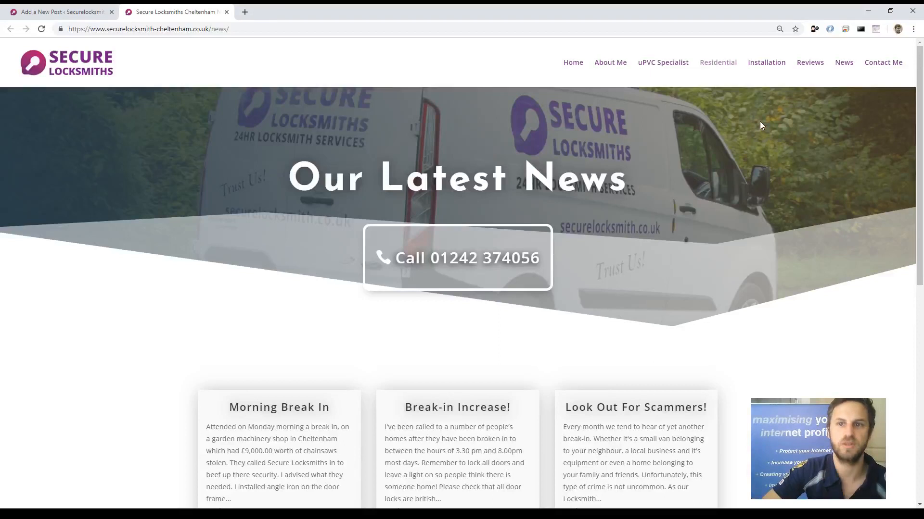
click(62, 13)
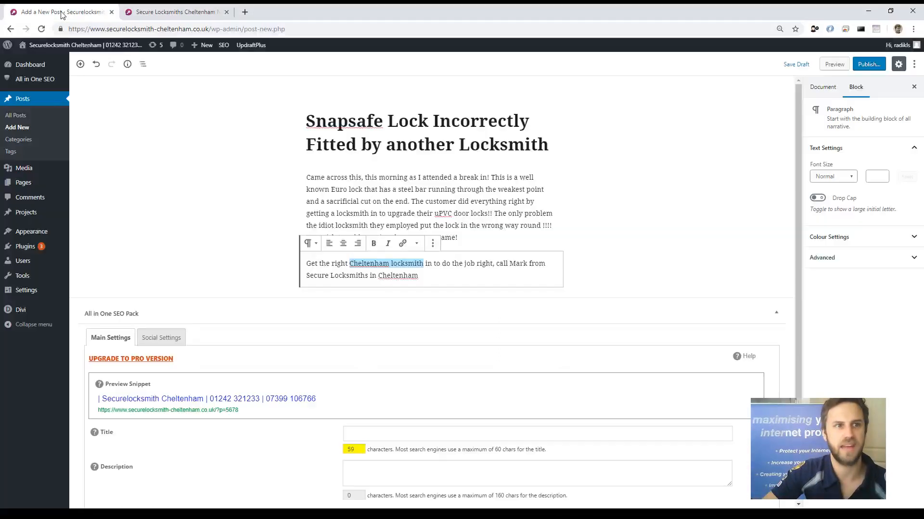
click(164, 12)
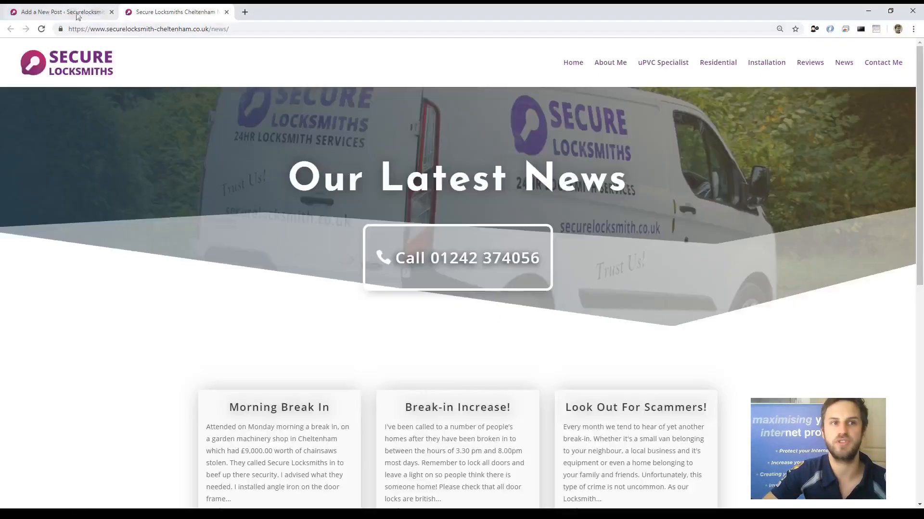
click(74, 13)
click(150, 14)
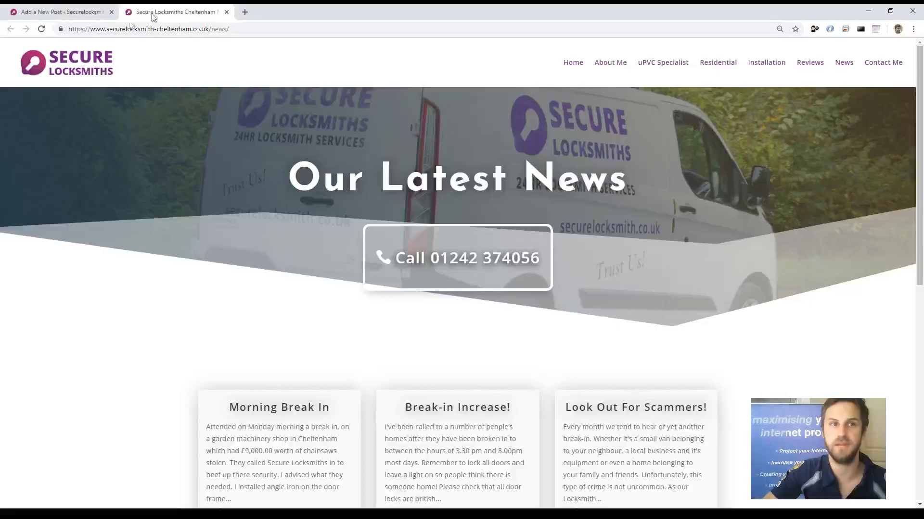
click(57, 8)
click(142, 7)
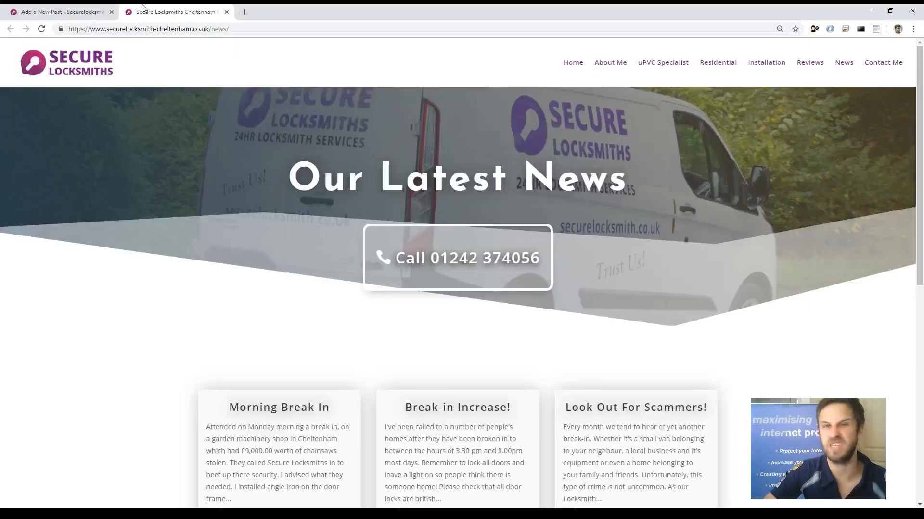
click(68, 11)
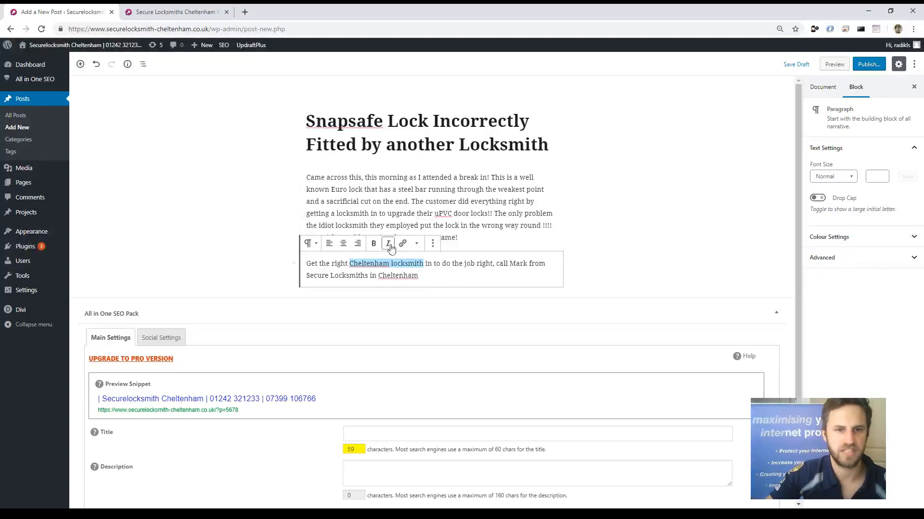
- Link the words "Cheltenham locksmith" in the closing paragraph to the copied securelocksmith-cheltenham.co.uk/residential-locksmith/ address
click(423, 269)
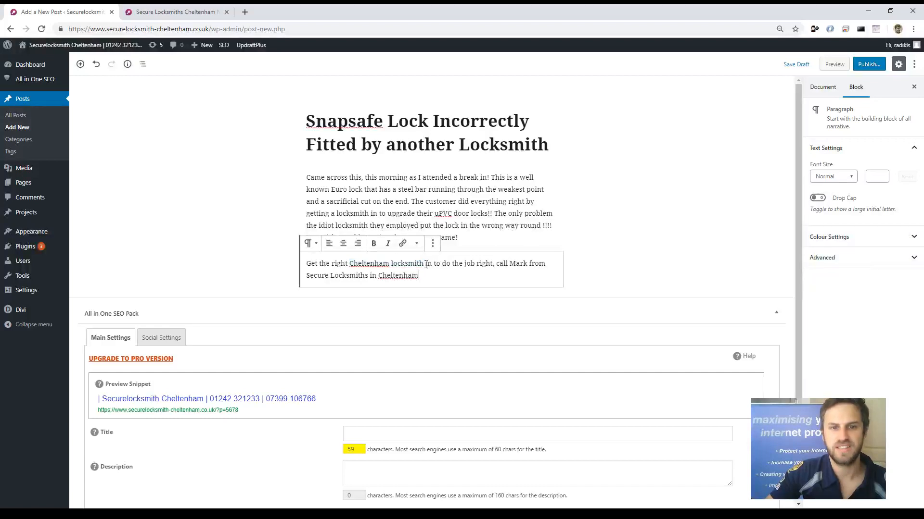
drag(423, 263, 349, 264)
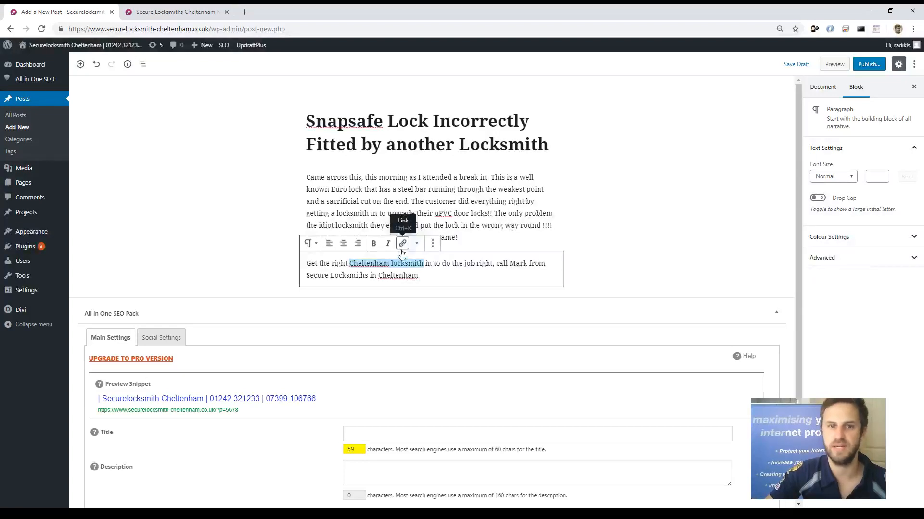
click(403, 244)
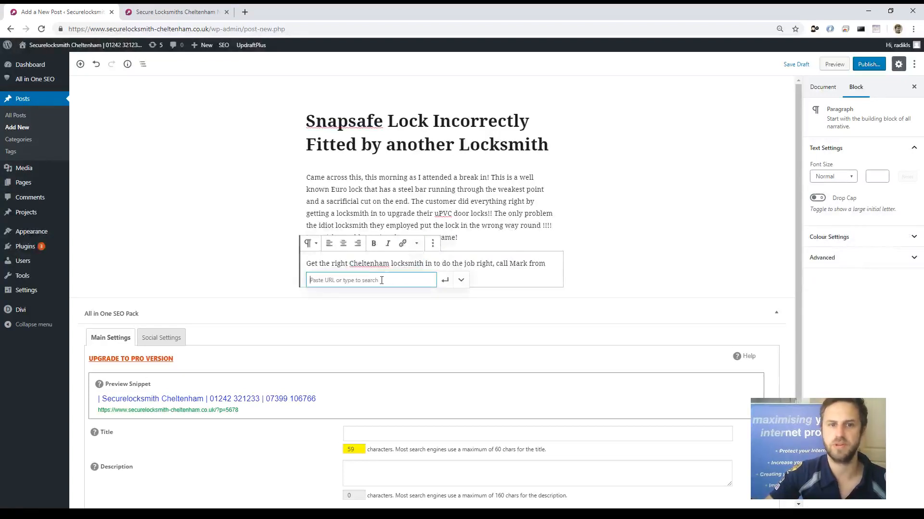
key(ctrl+v)
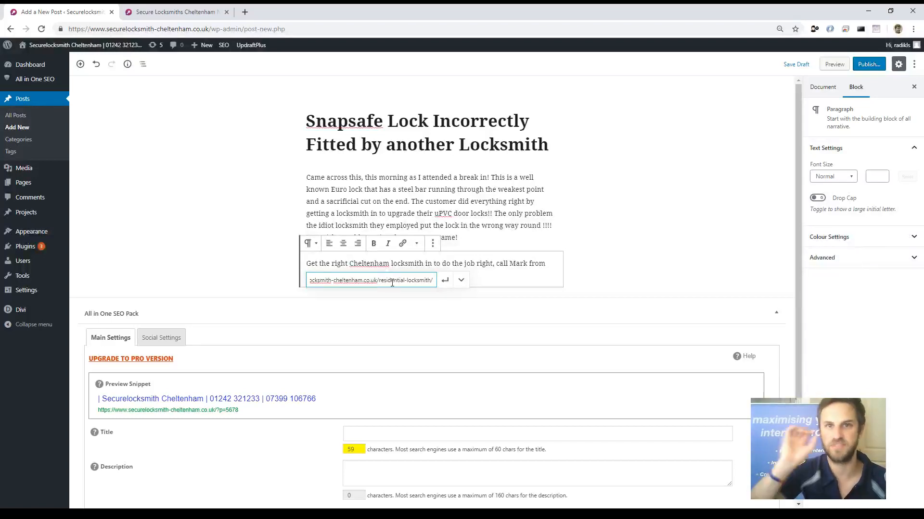
key(Return)
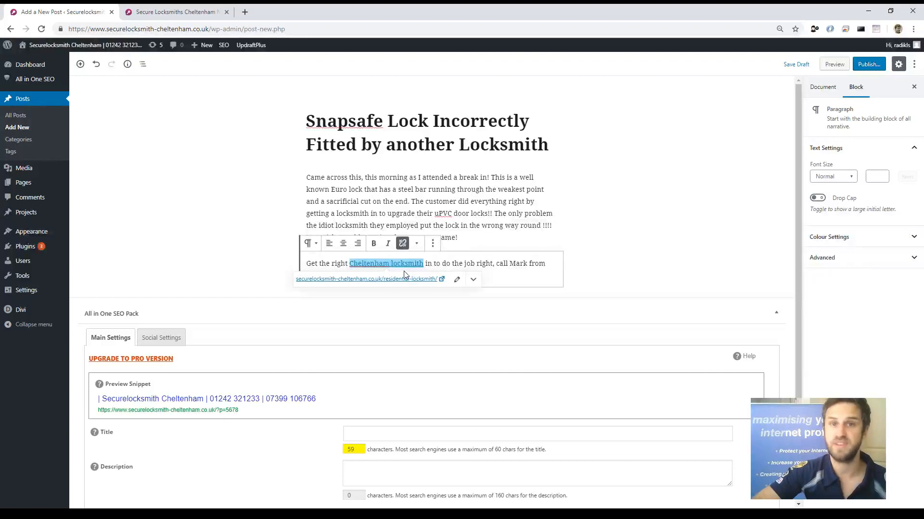
click(424, 213)
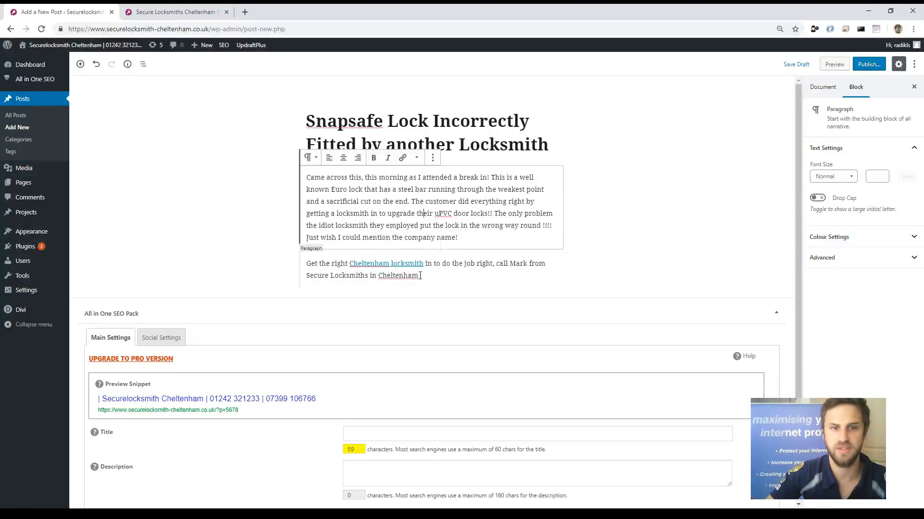
- Add a full stop at the end of the closing paragraph, following "Secure Locksmiths in Cheltenham"
click(438, 275)
text(.)
drag(331, 276, 416, 274)
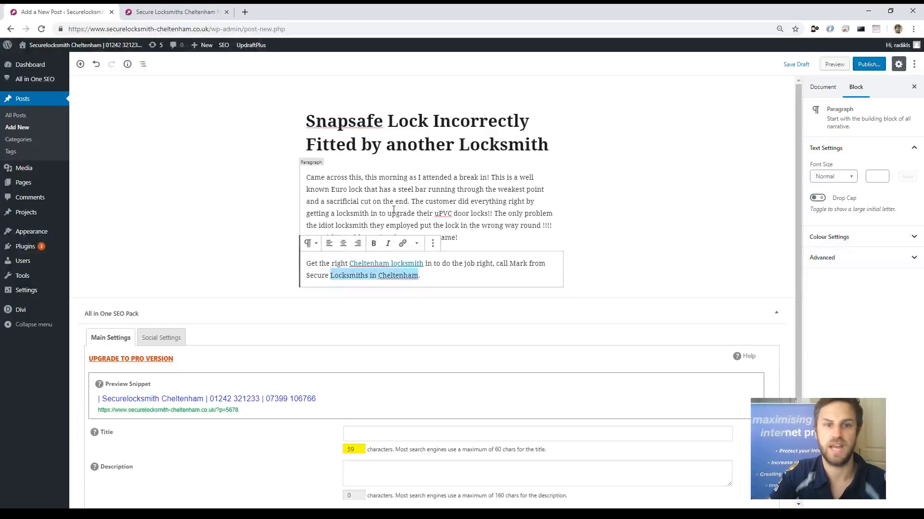
drag(387, 213, 487, 209)
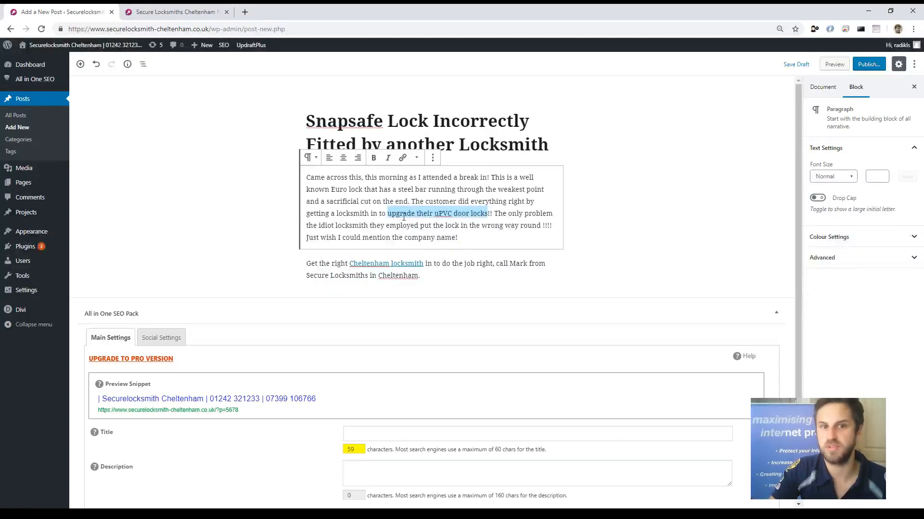
click(438, 213)
drag(434, 213, 489, 210)
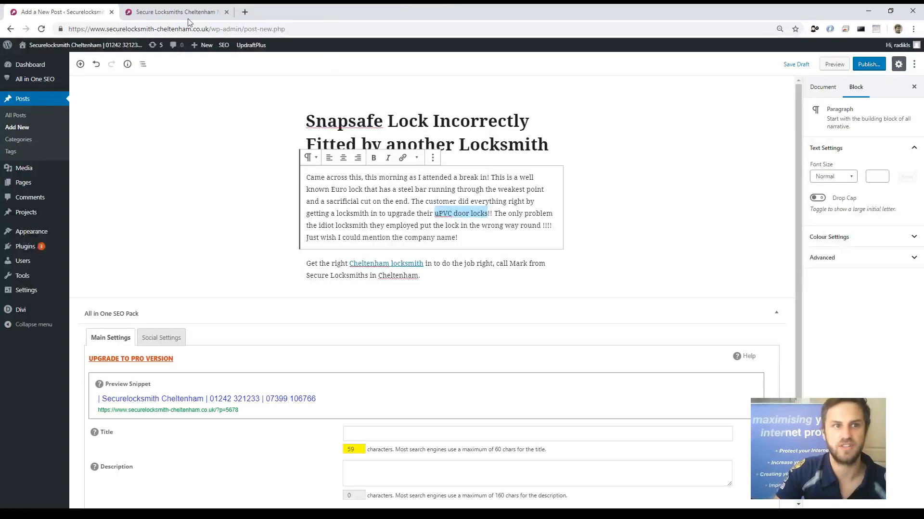
click(203, 17)
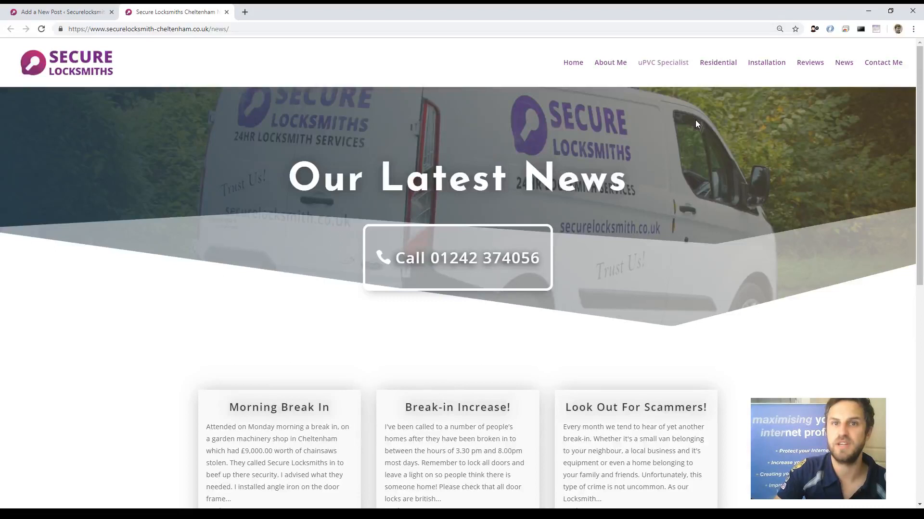
click(58, 13)
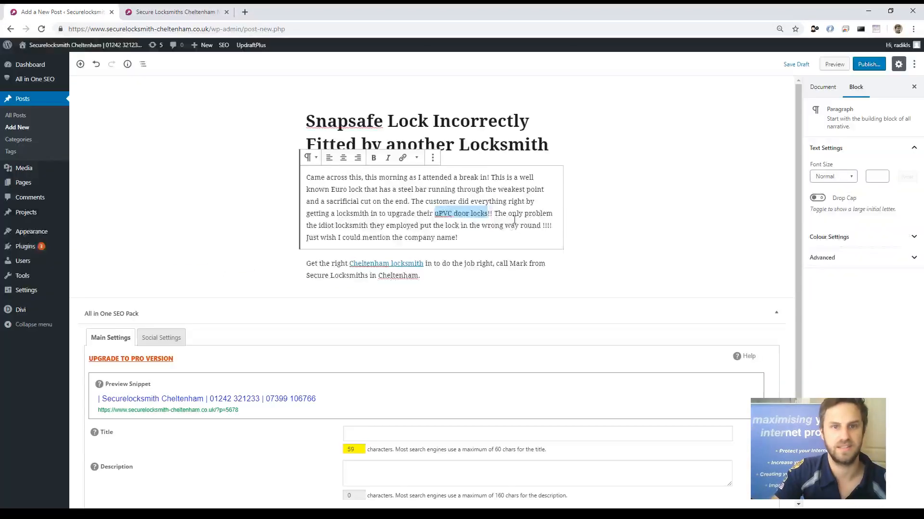
click(403, 158)
text(https://www.securelocksmith-cheltenham.co.uk/upvc-specialist/)
key(Return)
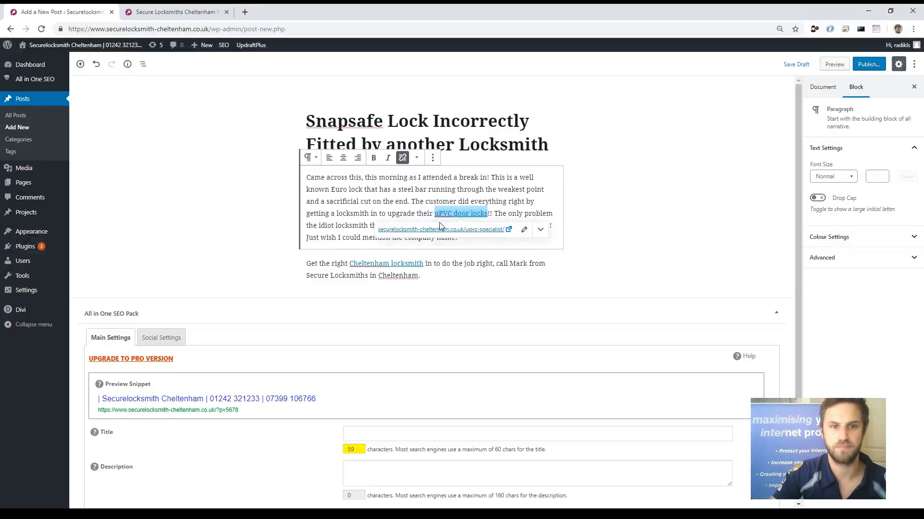
click(520, 264)
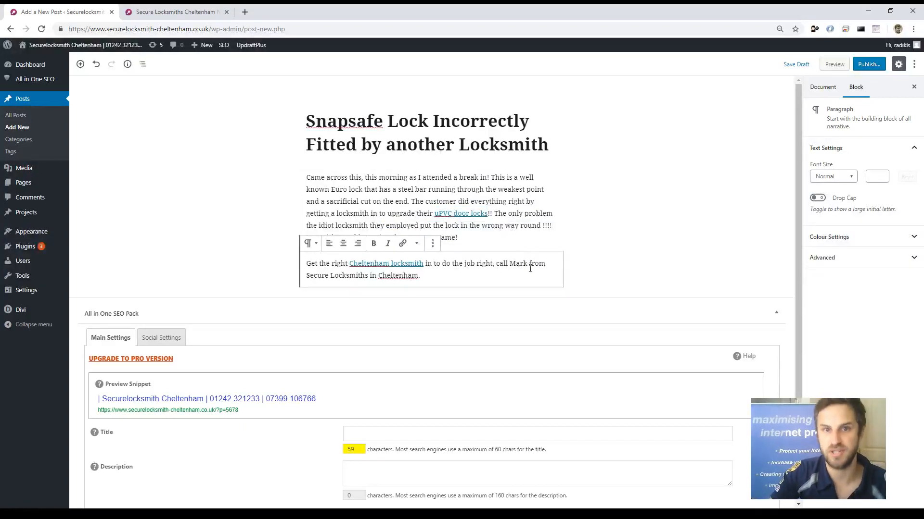
drag(499, 263, 416, 276)
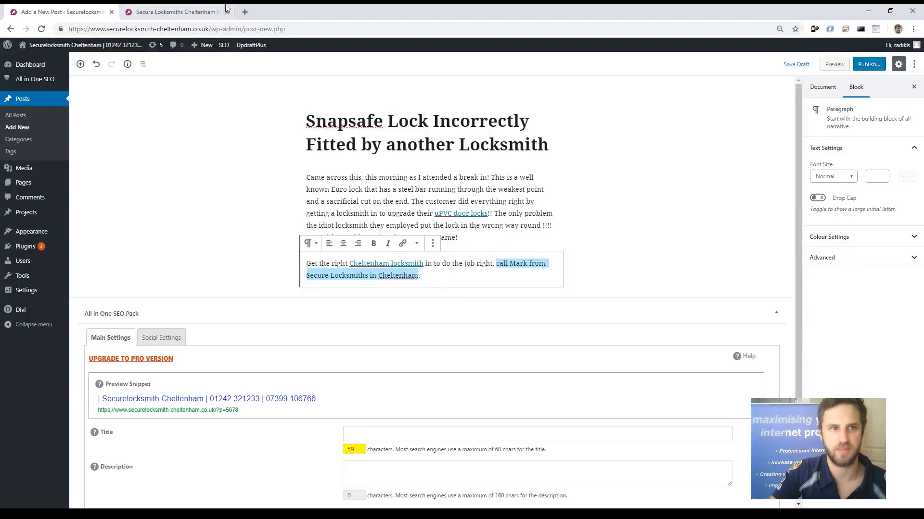
click(169, 15)
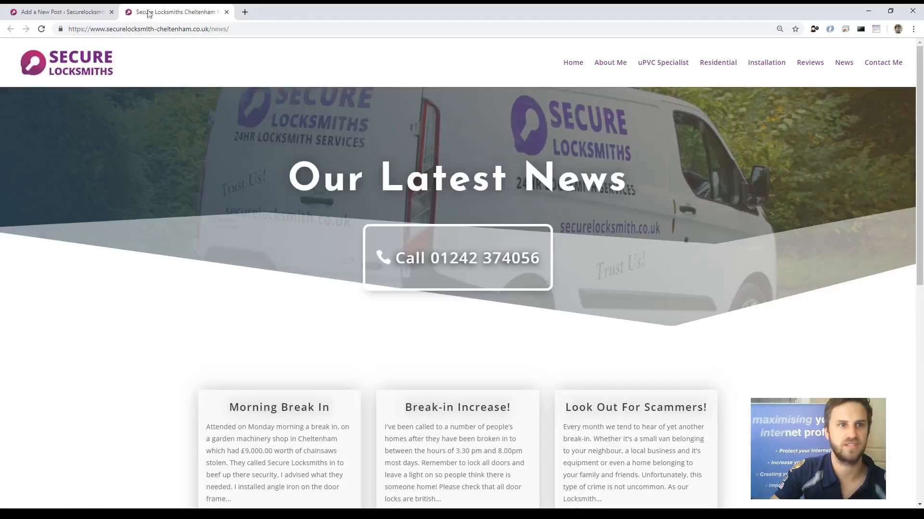
click(66, 16)
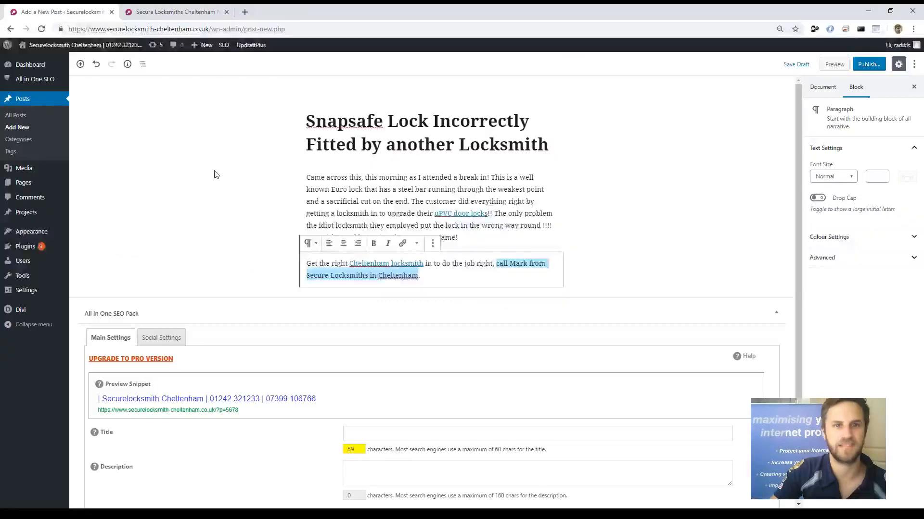
click(403, 244)
text(https://www.securelocksmith-cheltenham.co.uk/contact-me/)
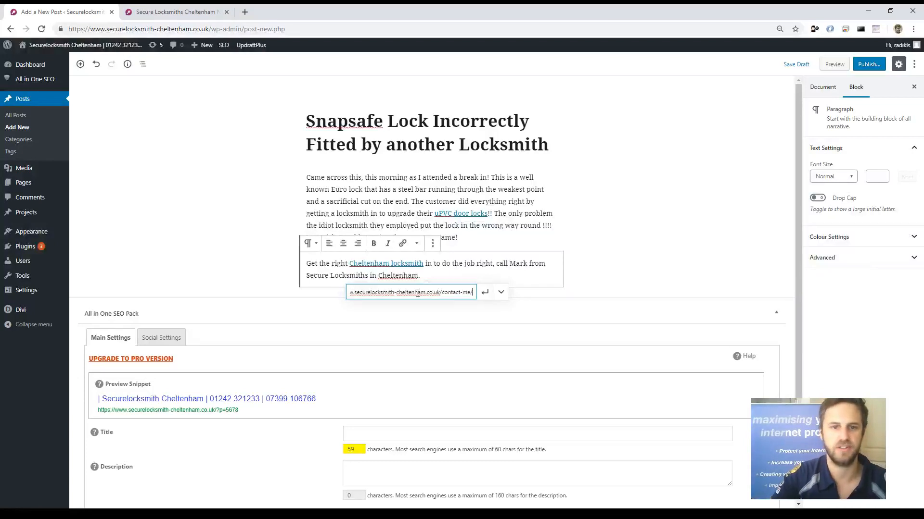
key(Return)
click(652, 218)
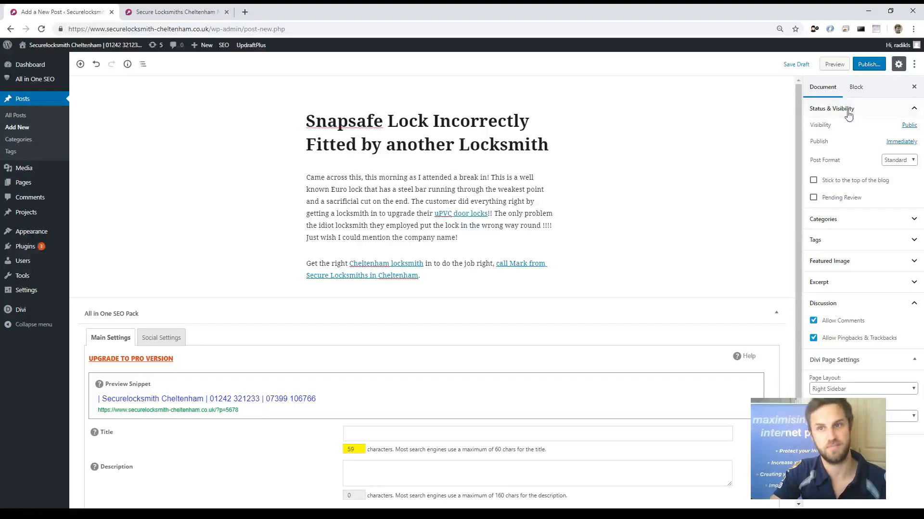
- Turn off Allow Comments in the post's Discussion settings
click(897, 65)
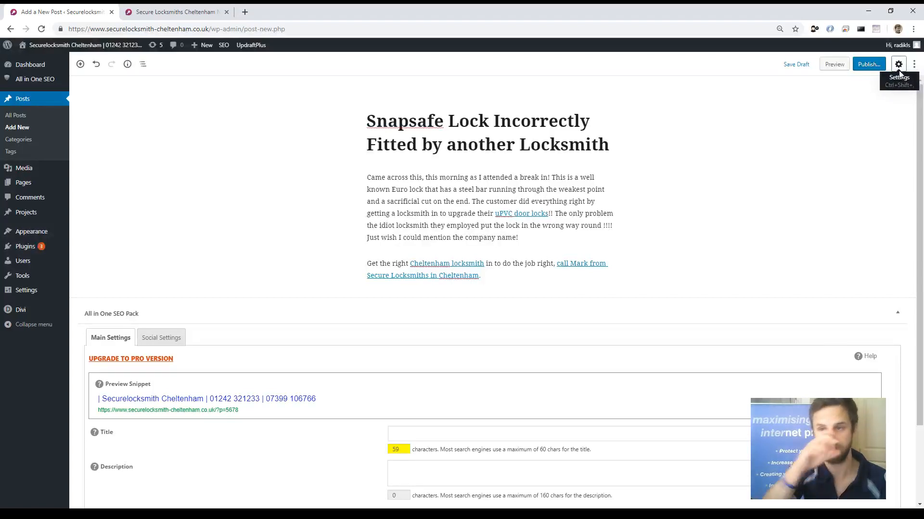
click(898, 65)
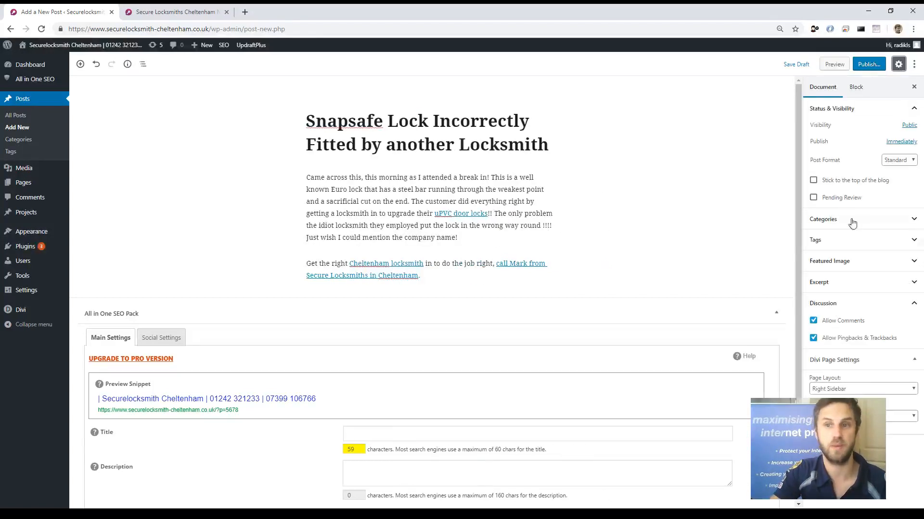
click(847, 305)
click(837, 305)
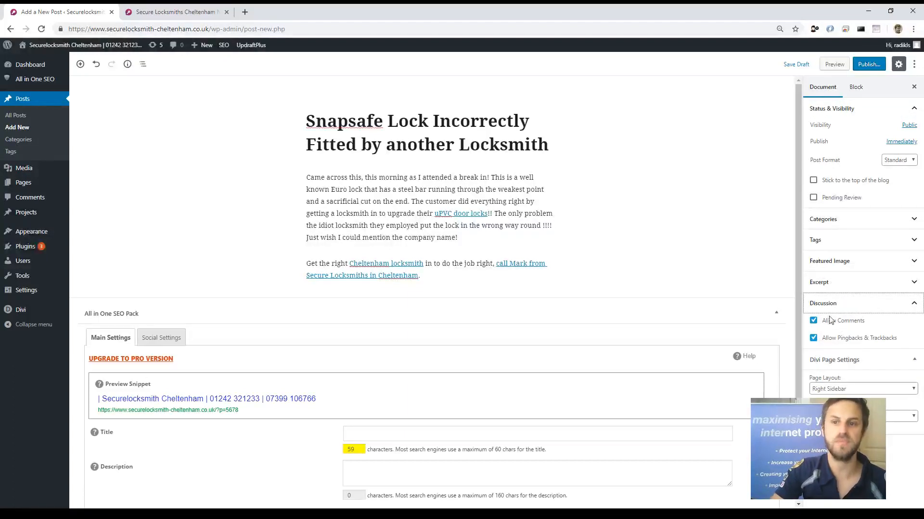
click(830, 326)
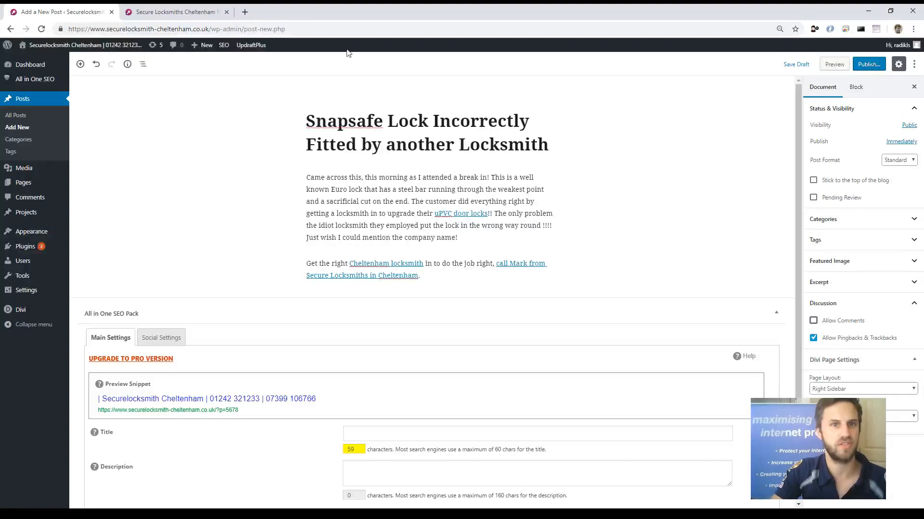
- Assign the post to the Locksmith News and News categories
click(340, 198)
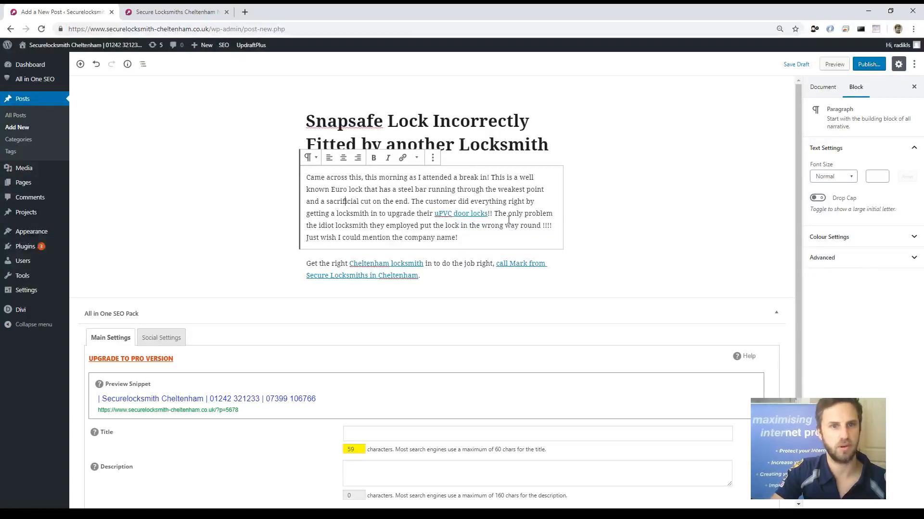
click(818, 92)
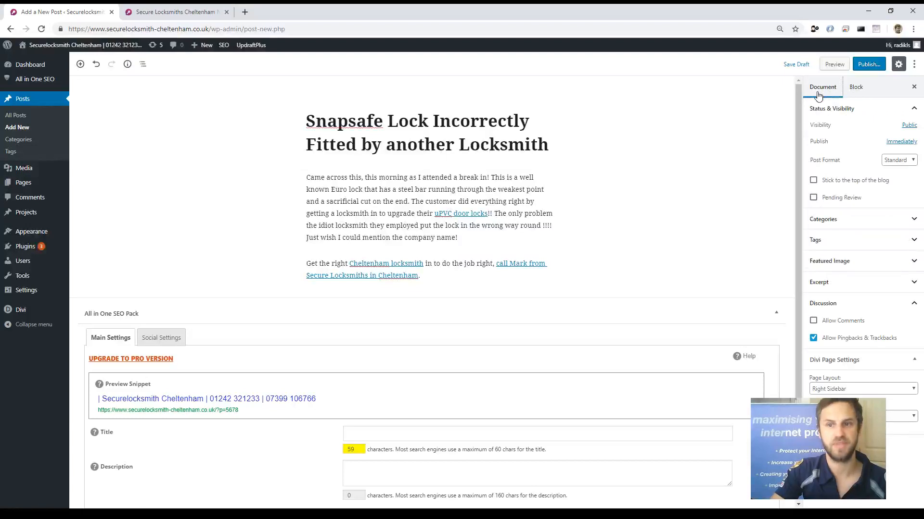
click(824, 220)
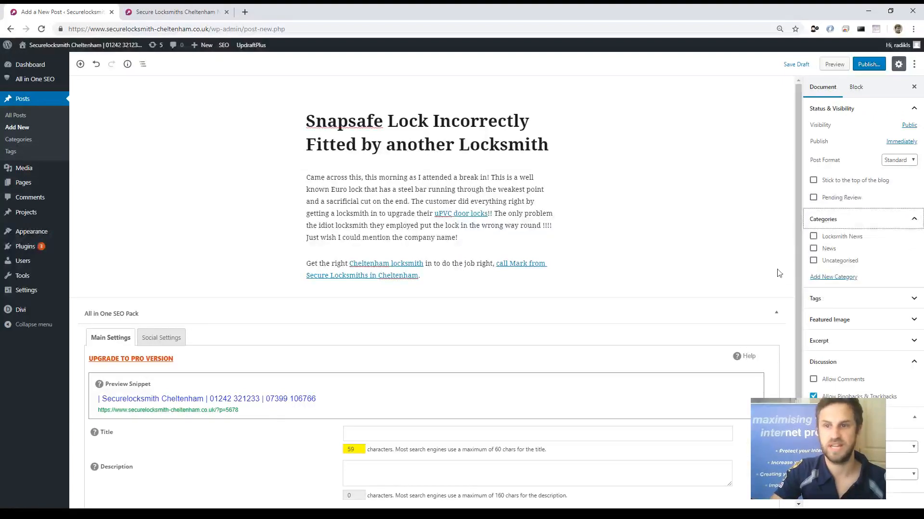
click(827, 238)
click(825, 249)
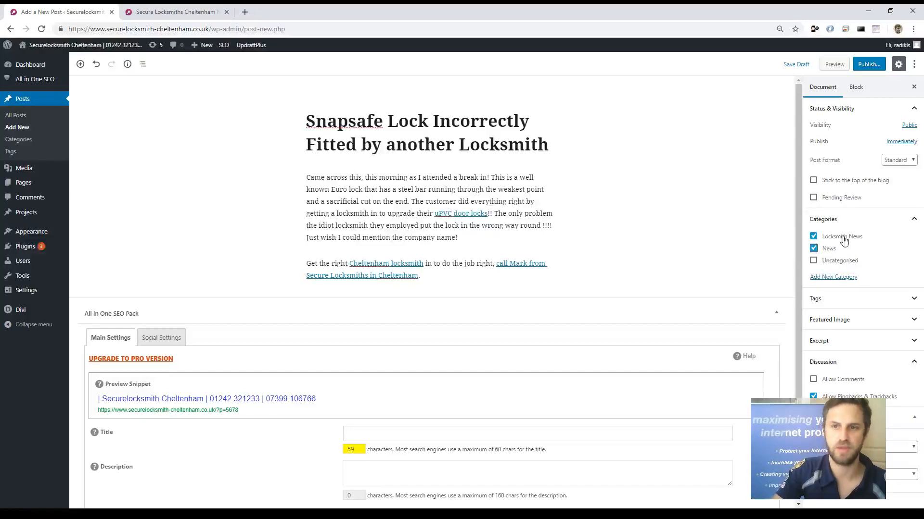
- Add an image block below the closing paragraph and choose the Not-Snapsafe.jpg lock photo from the media library for it
click(380, 238)
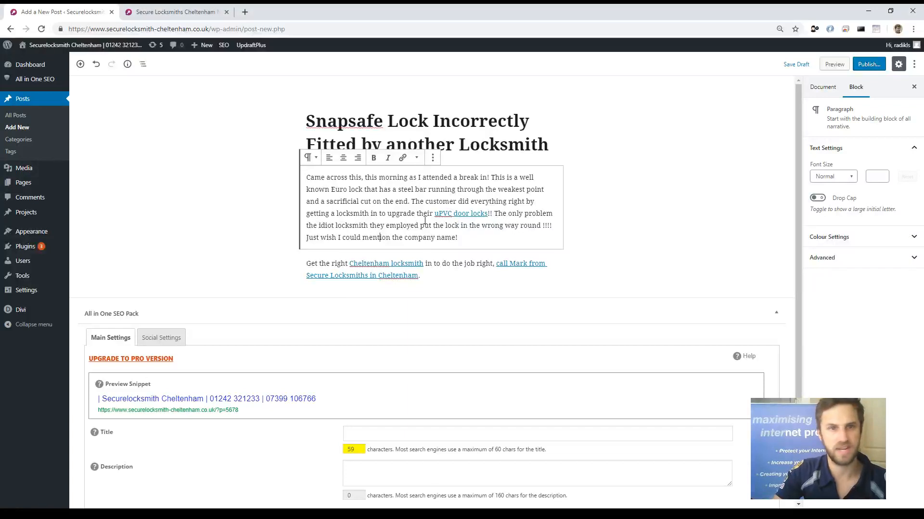
click(420, 282)
key(Return)
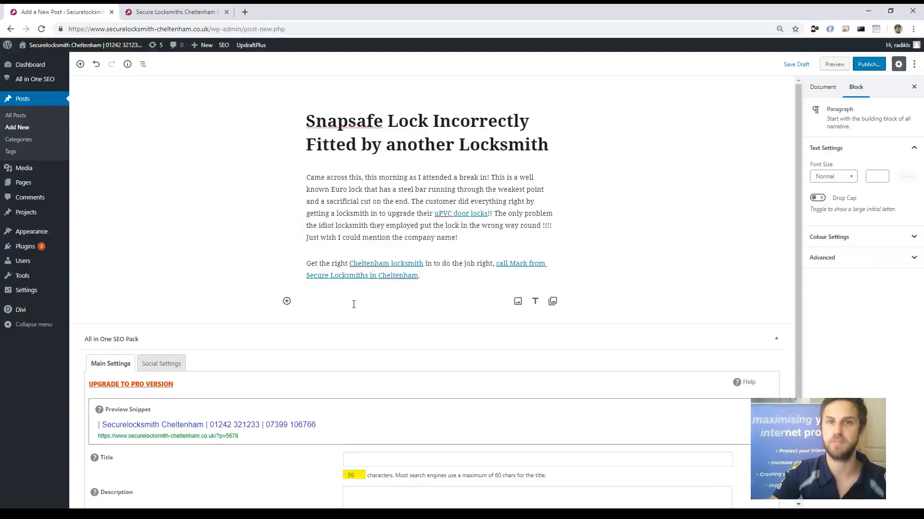
click(452, 275)
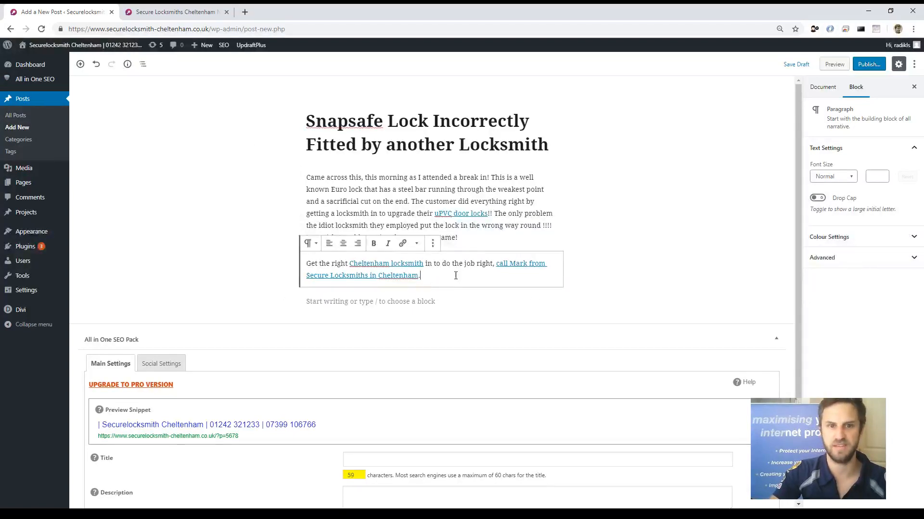
click(370, 303)
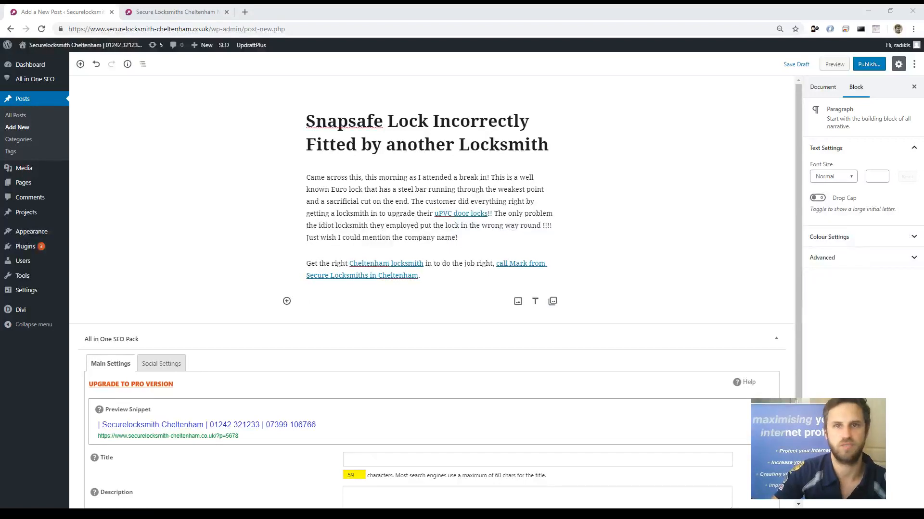
click(286, 302)
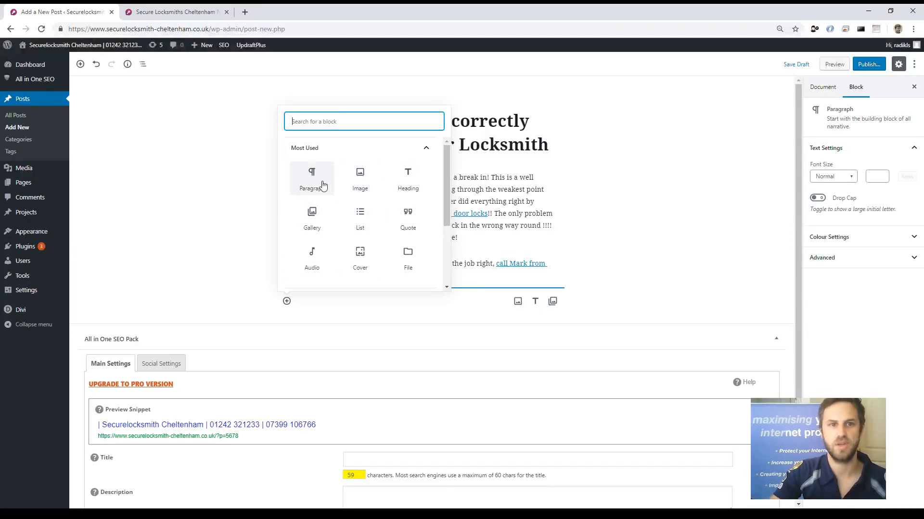
click(364, 180)
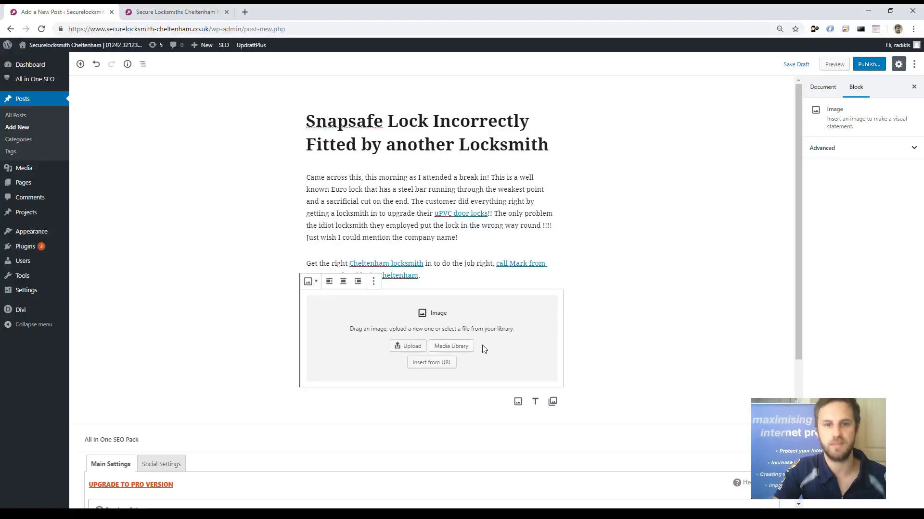
click(448, 347)
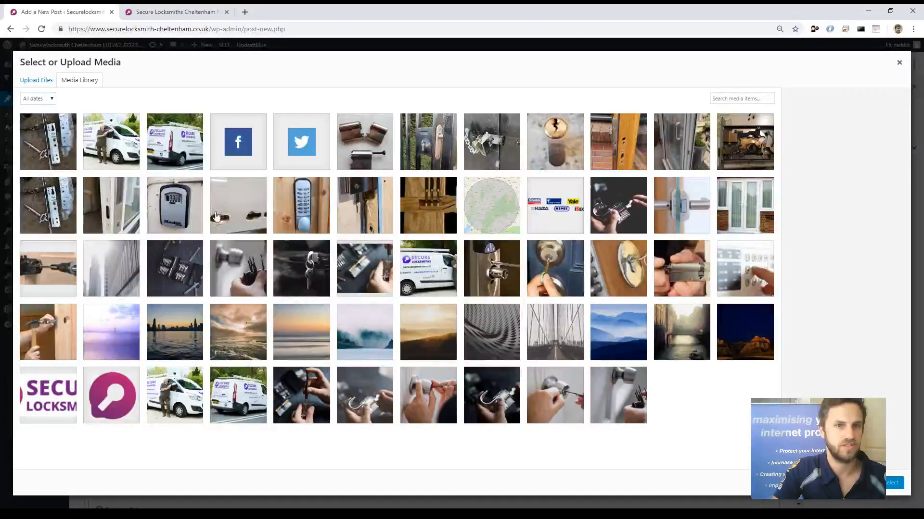
click(370, 143)
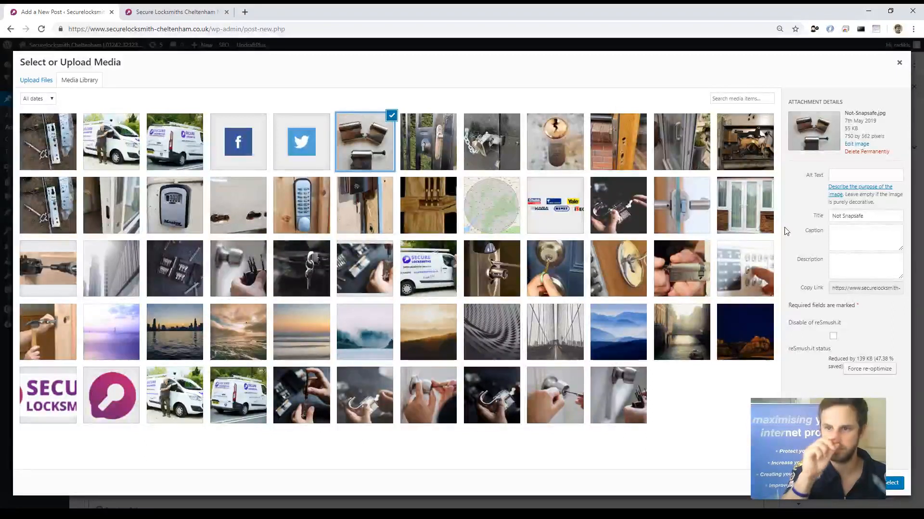
- Enter "broken snapsafe lock" as the alt text of the chosen lock photo
click(840, 175)
text(broken s)
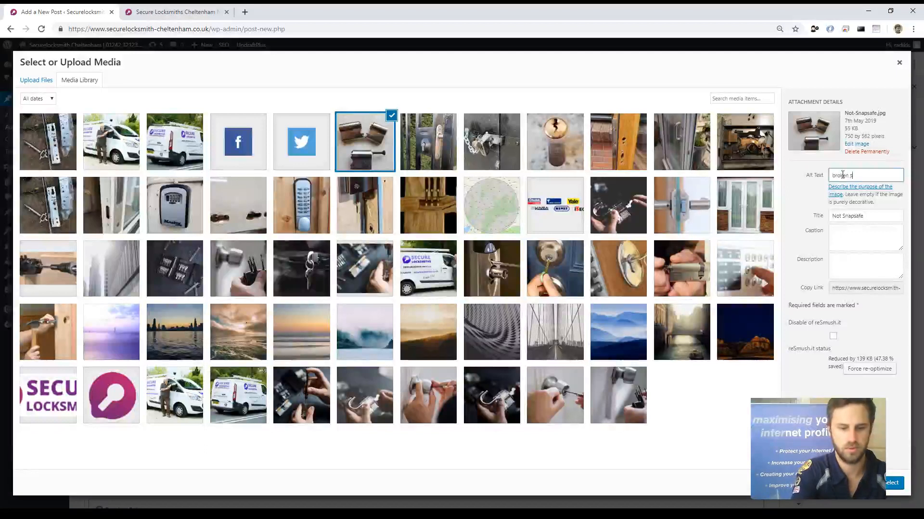
text(napsafe lock)
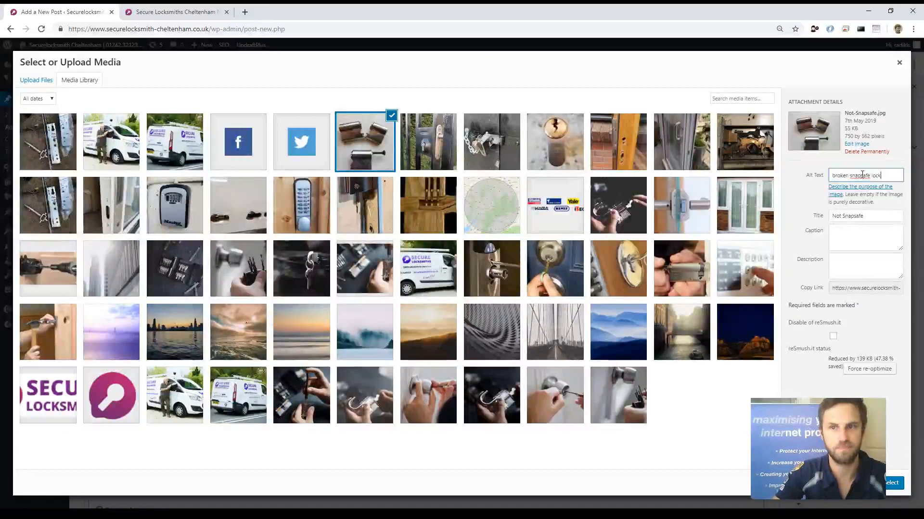
key(alt+Tab)
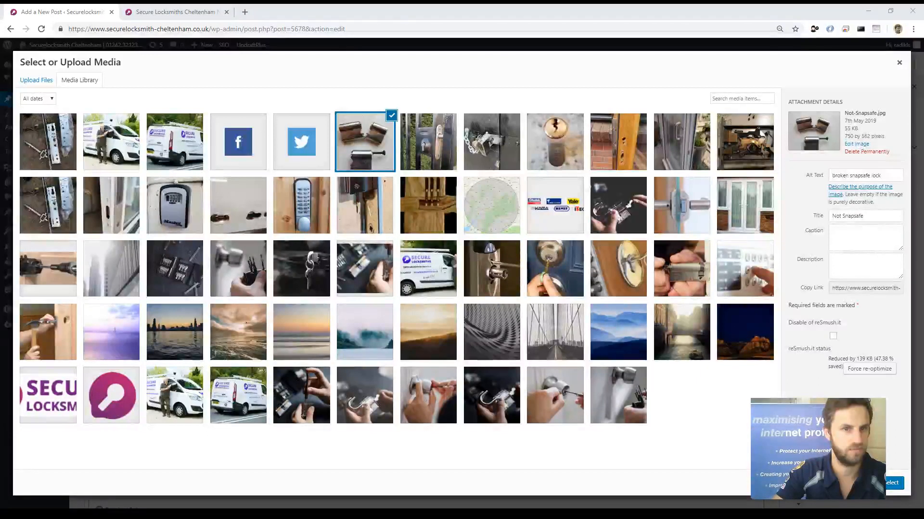
key(alt+Tab)
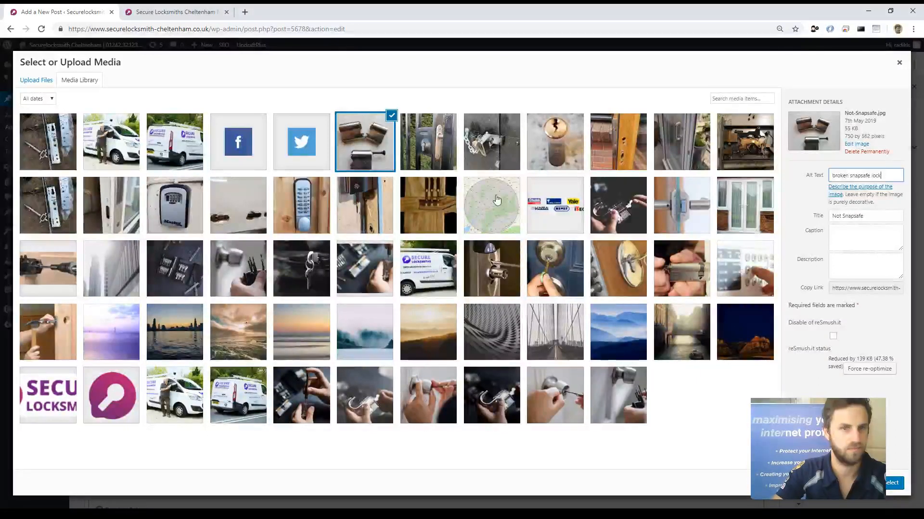
- Replace the lock photo's alt text with "broken lock" and insert the photo into the post
drag(888, 176, 804, 177)
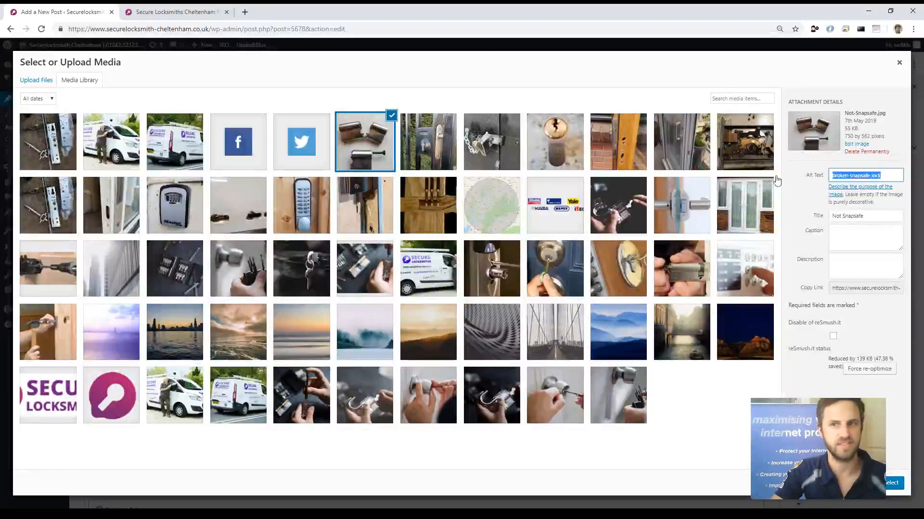
key(BackSpace)
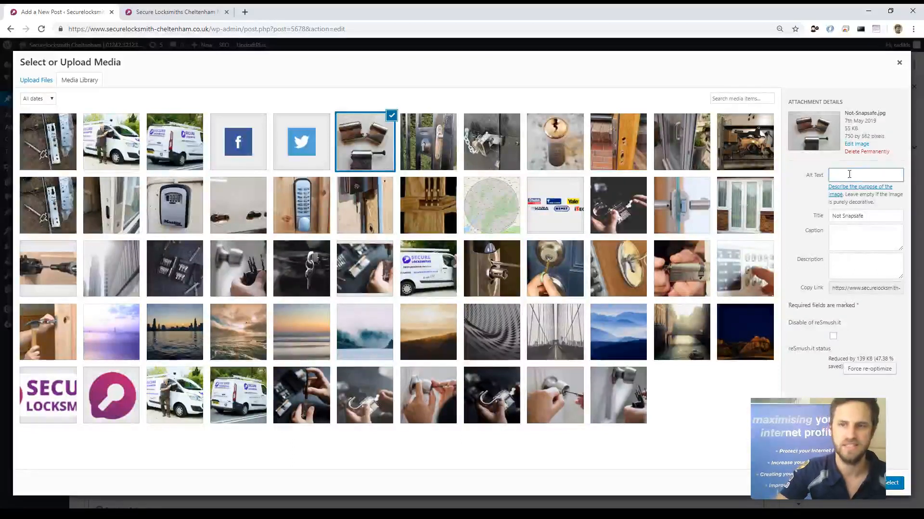
text(broken lock)
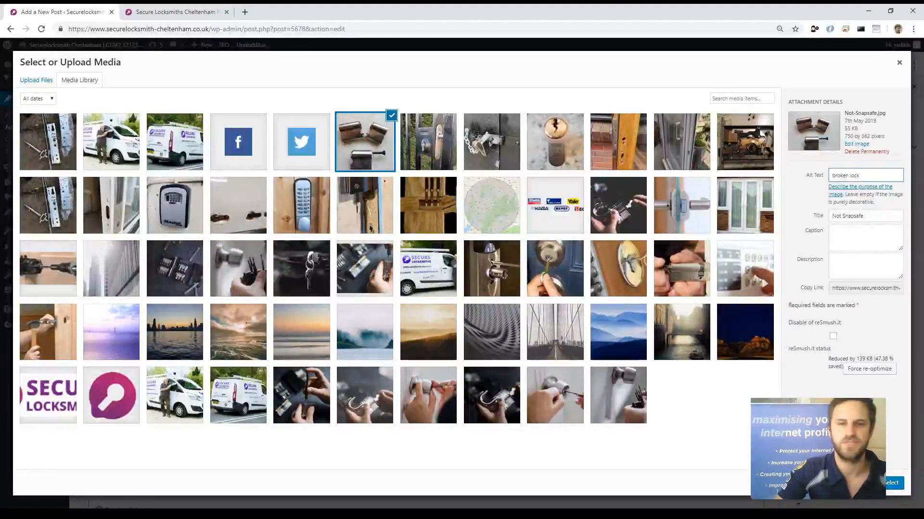
click(895, 483)
click(563, 209)
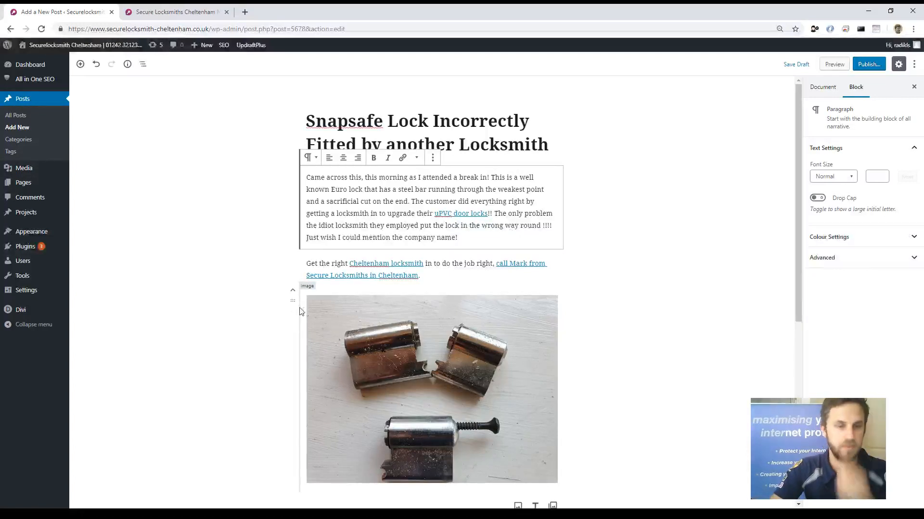
mouse_move(292, 302)
mouse_down()
mouse_move(308, 245)
mouse_move(365, 246)
mouse_move(374, 260)
mouse_move(378, 204)
mouse_move(377, 256)
mouse_move(351, 263)
mouse_move(351, 294)
mouse_move(307, 297)
mouse_up()
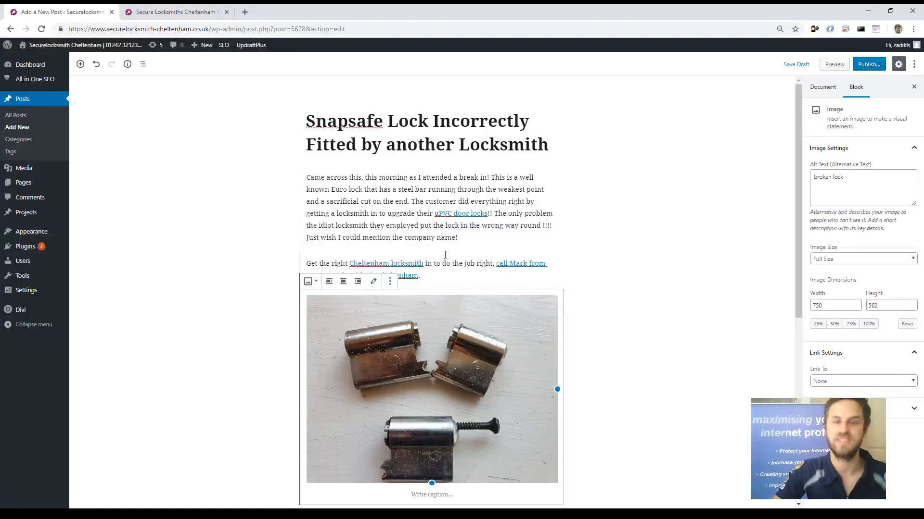
click(668, 280)
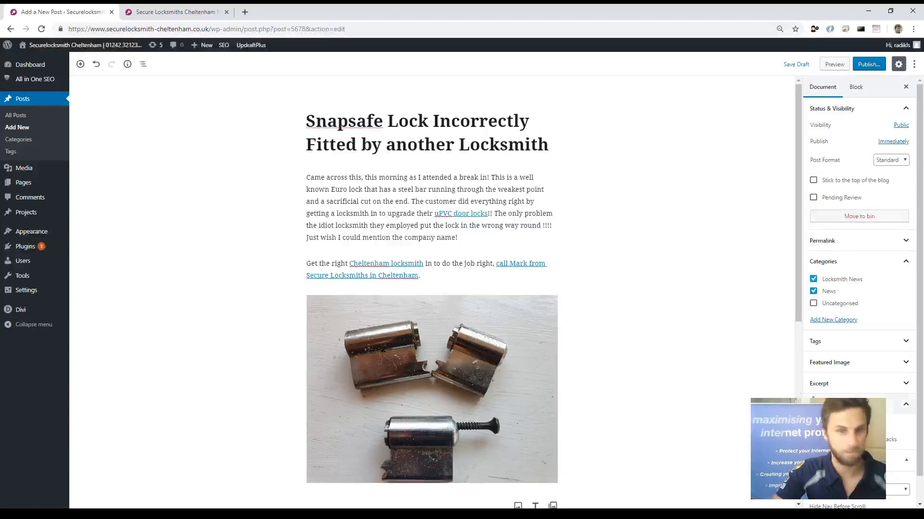
- Publish the post and open its live page to check the text and the lock photo
click(868, 64)
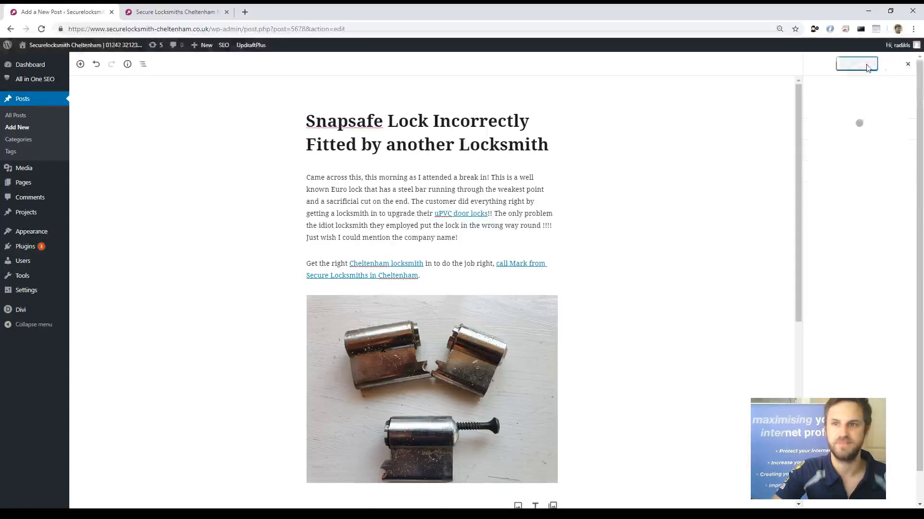
click(869, 65)
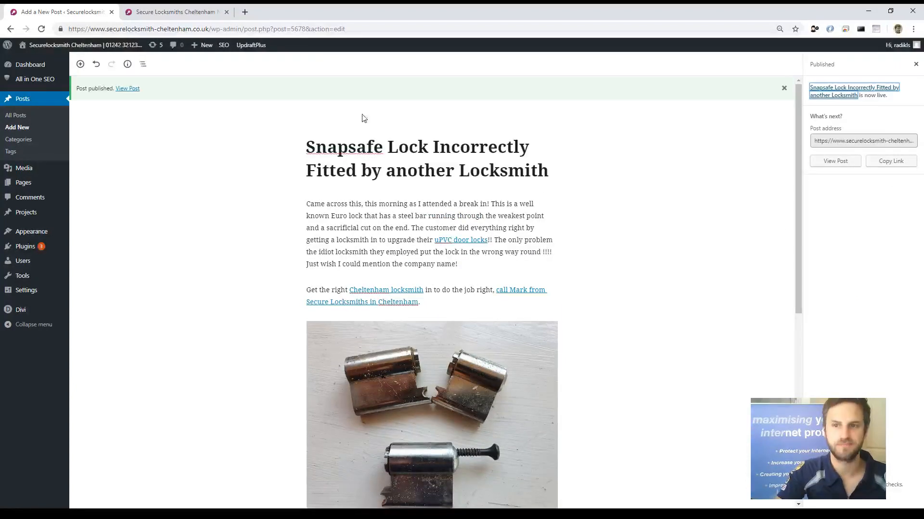
click(125, 90)
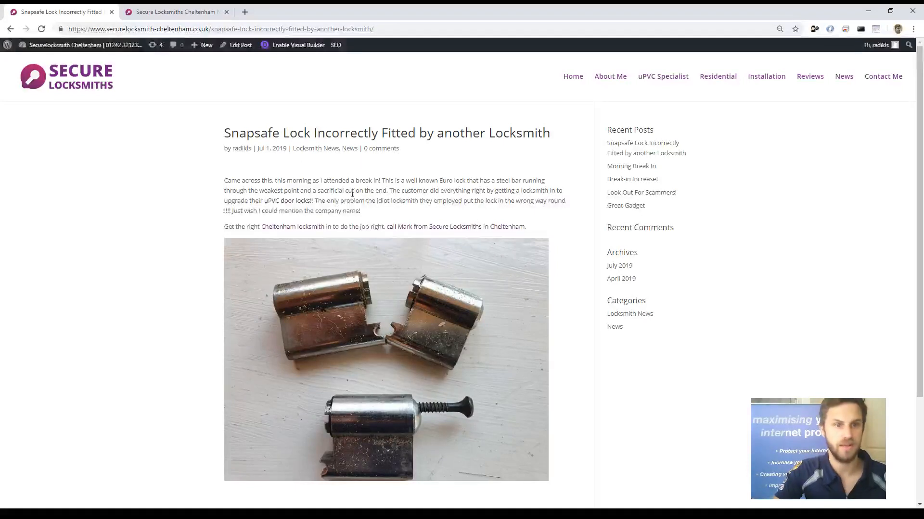
scroll(289, 188, down, 3)
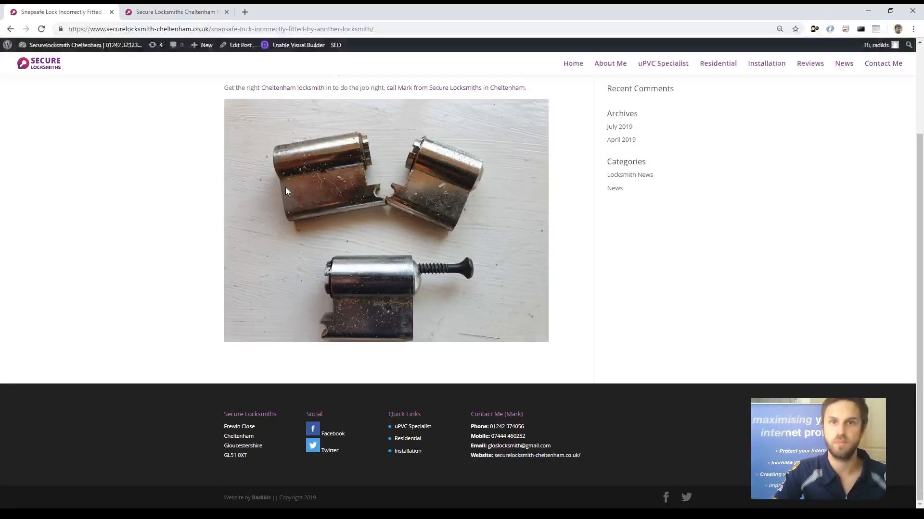
- Reload the Our Latest News page to check that the Snapsafe lock post is listed, and open that post from its card
scroll(285, 192, up, 3)
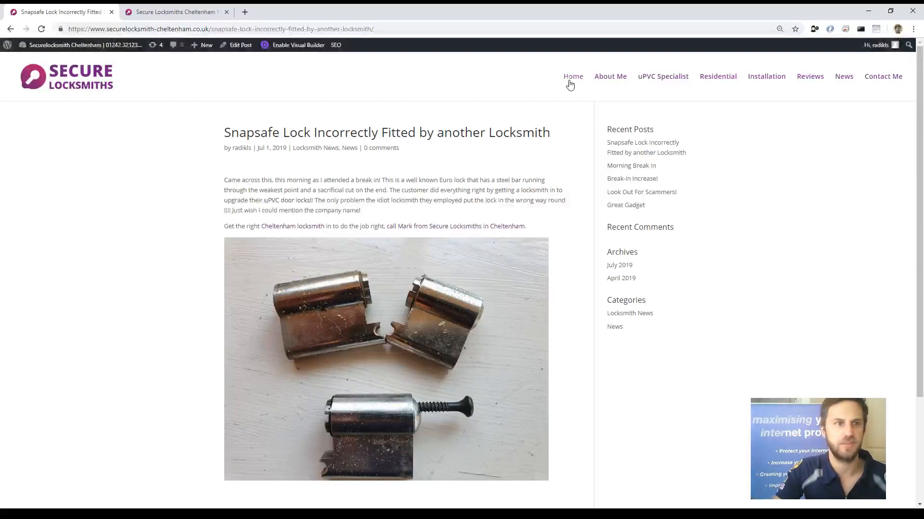
click(176, 10)
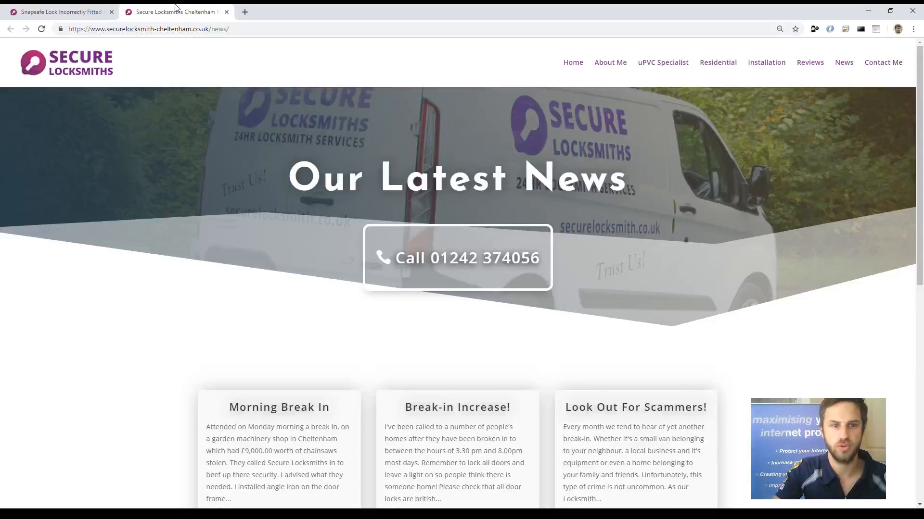
scroll(200, 154, down, 4)
scroll(198, 156, up, 4)
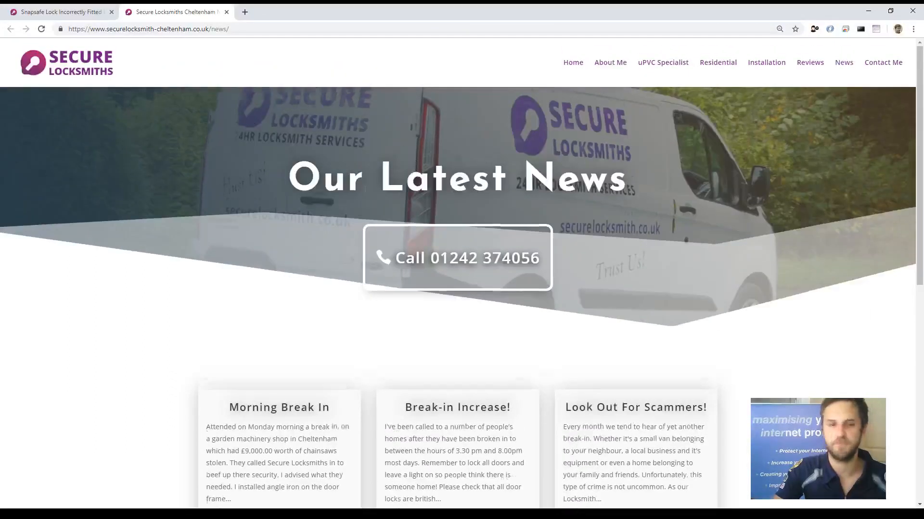
scroll(548, 185, down, 4)
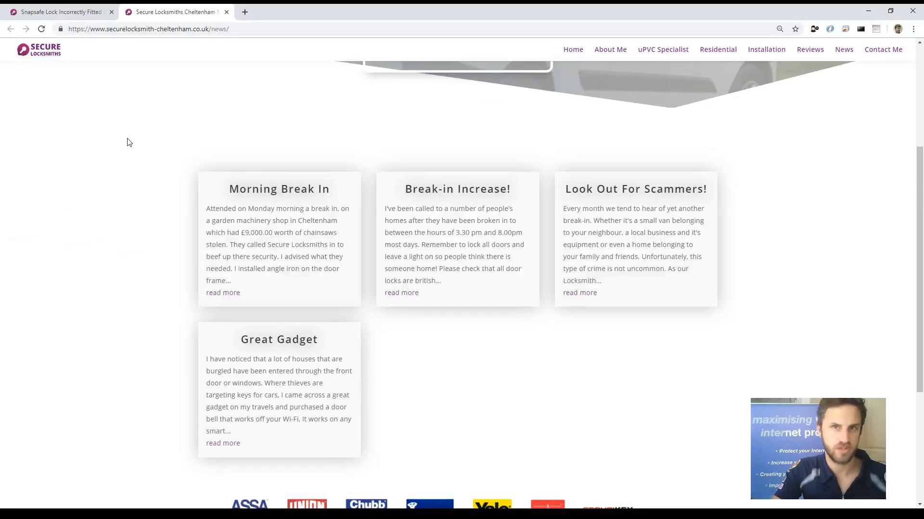
click(41, 30)
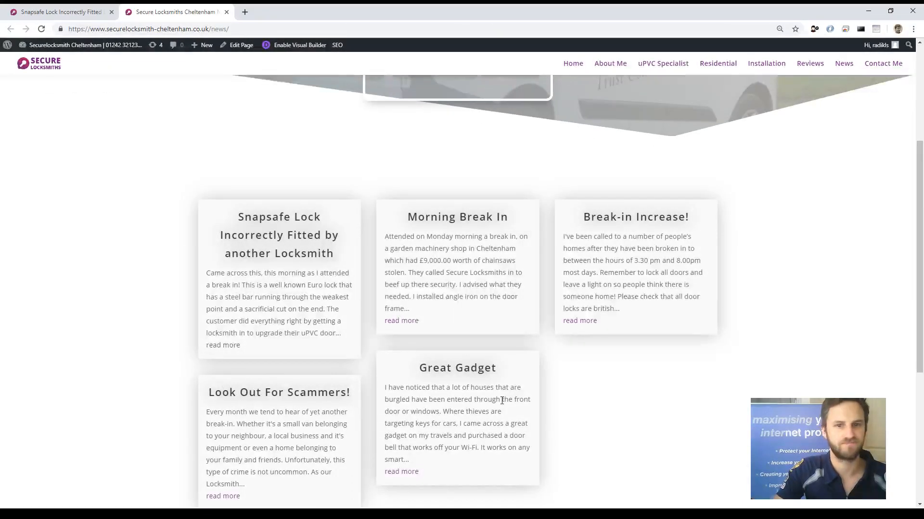
scroll(501, 400, down, 1)
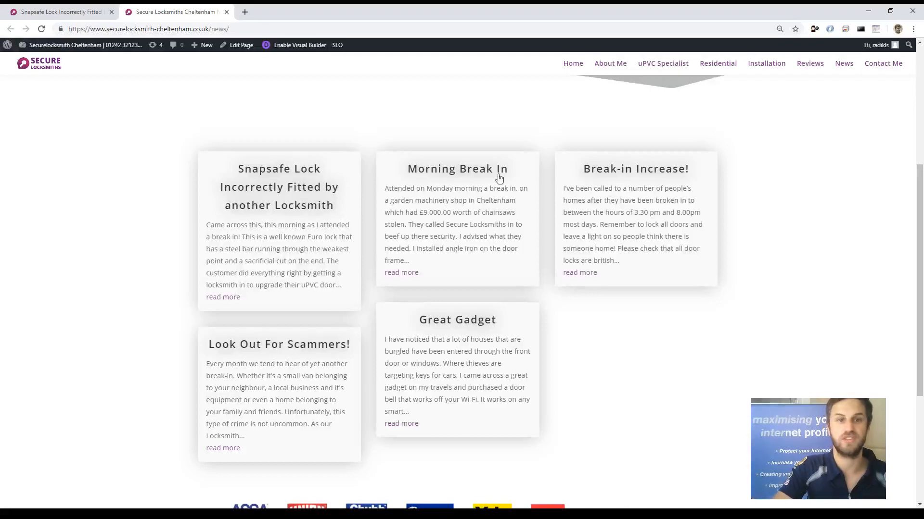
click(277, 179)
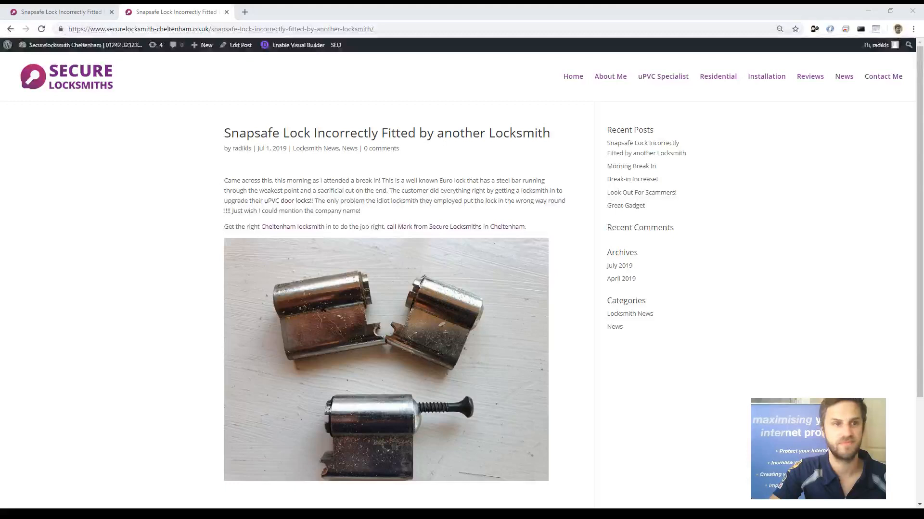
- Go to the site's dashboard, open the list of posts and start a new post in the default editor
click(39, 65)
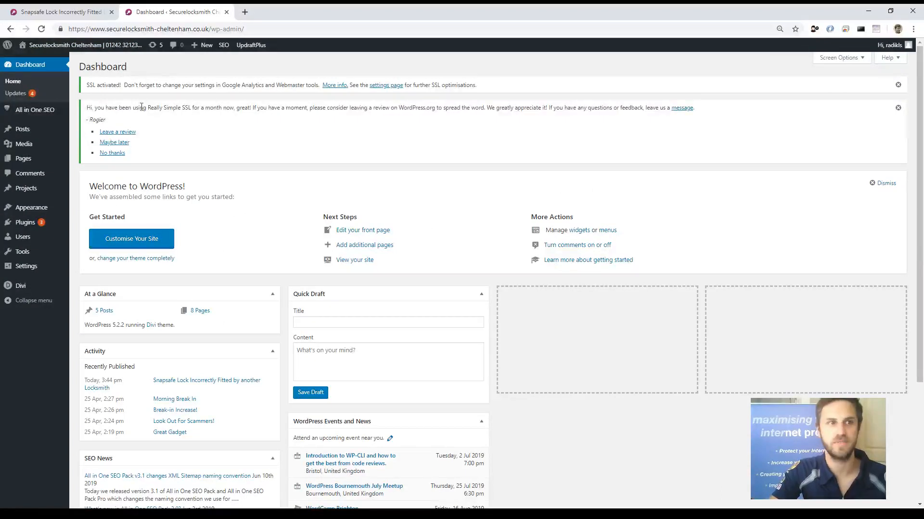
click(22, 131)
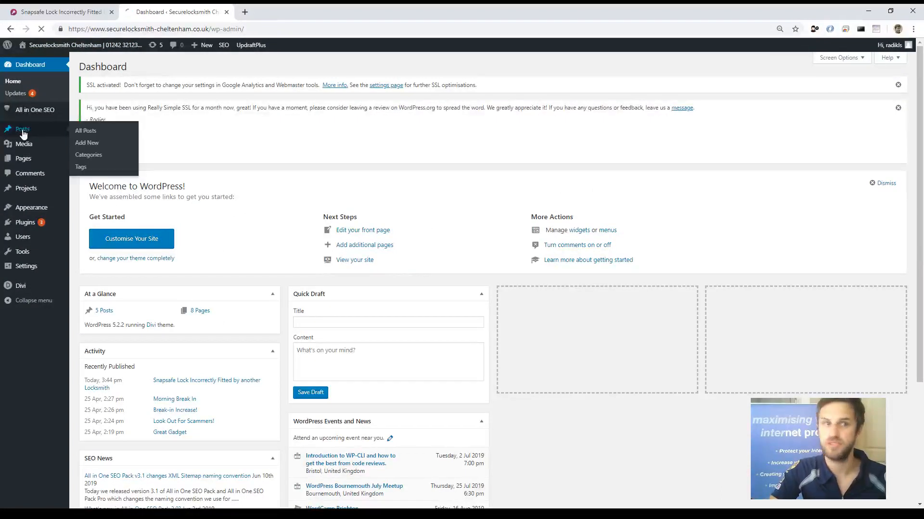
mouse_move(122, 130)
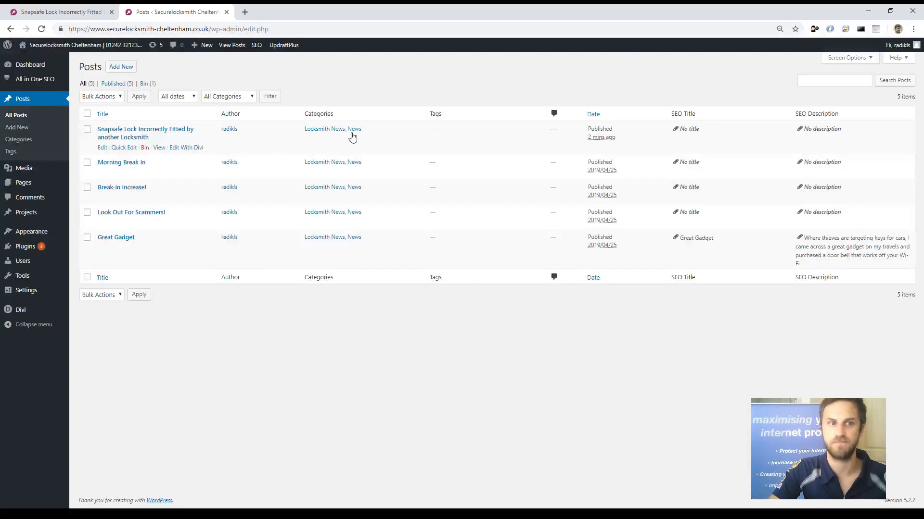
click(119, 69)
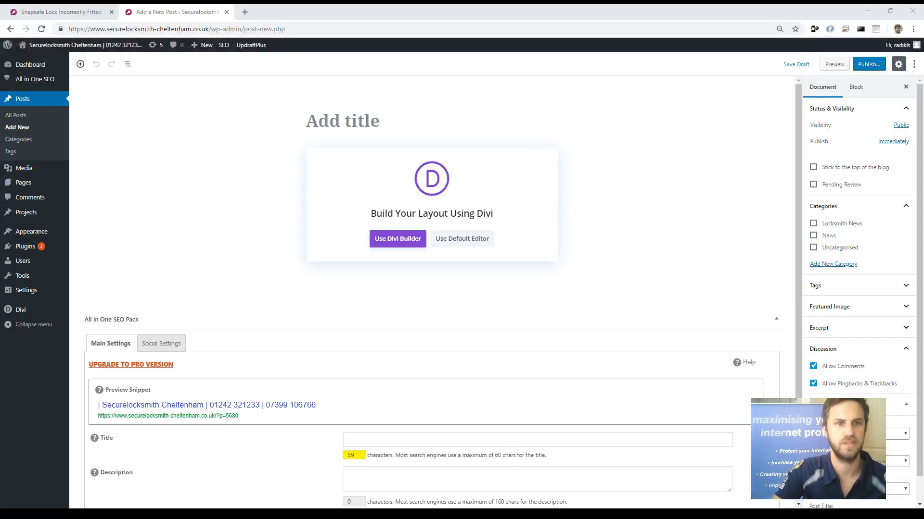
click(473, 241)
click(522, 98)
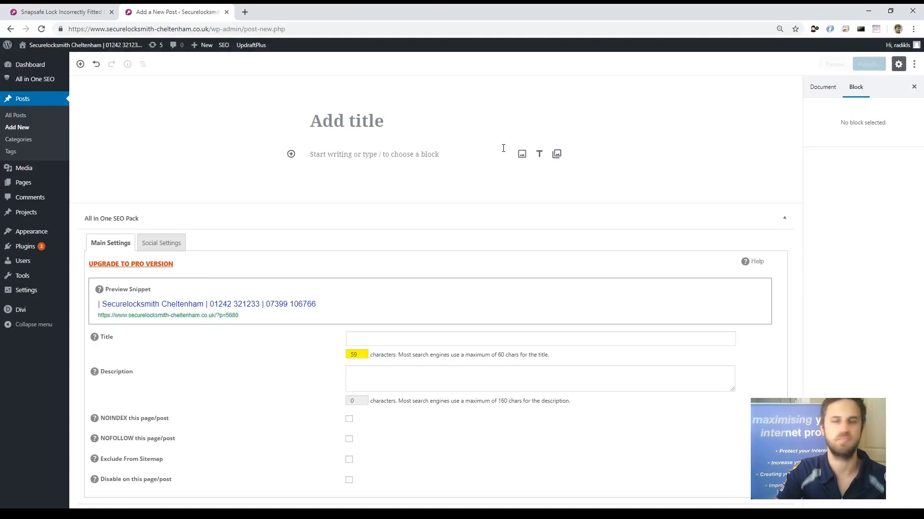
- Write the body paragraph about the two-hundred-year-old lock, offering any two British standard insurance approved locks for £135.00 in Cheltenham and surrounding areas
click(339, 118)
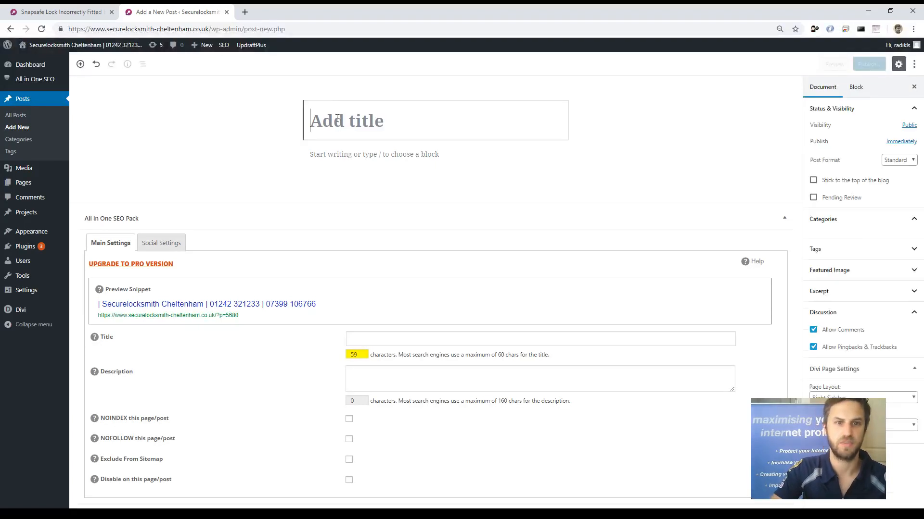
click(339, 155)
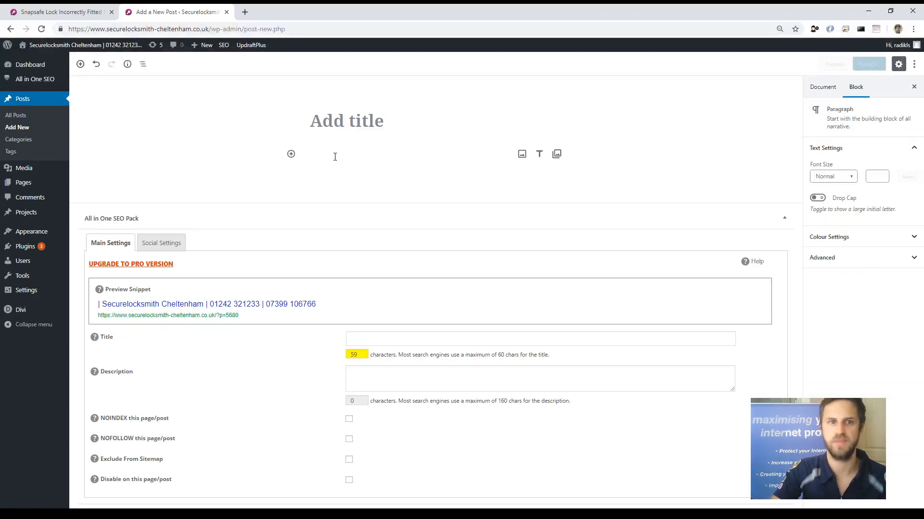
text(Found this old original lock over two hundred years old, things have come a long way since then! Upgrade your locks today, any two British standard insurance approved locks installed for just £135.00 mortice, cylinder or euro, call Mark @ Secure Locksmiths for the best new lock prices in Cheltenham and surrounding areas.)
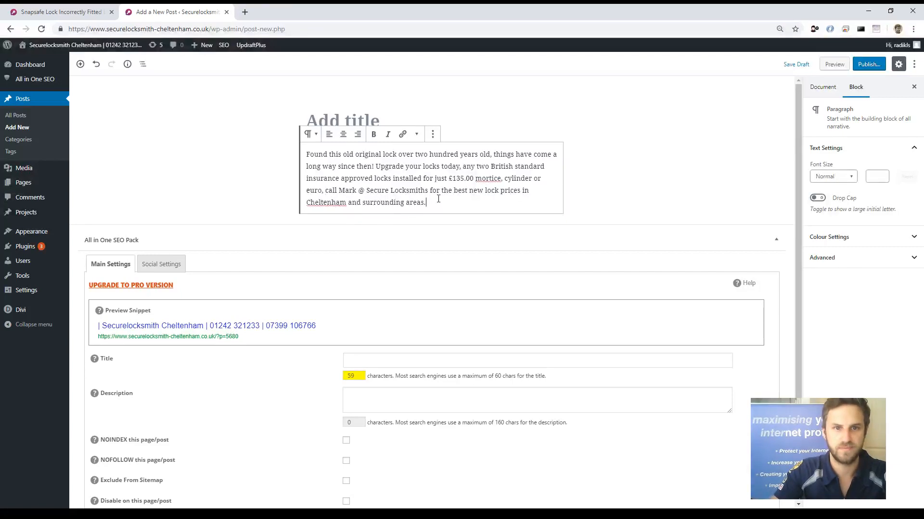
click(601, 158)
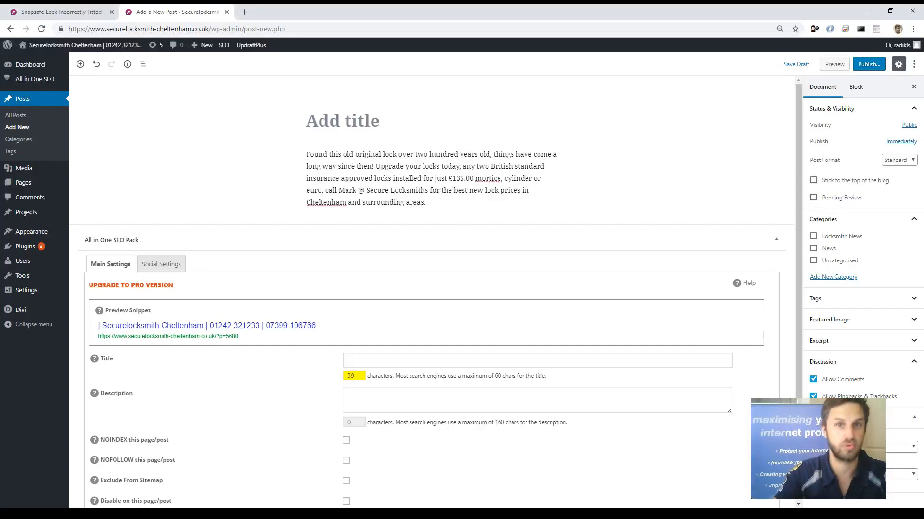
- Add an image block below the body paragraph of the new post
click(531, 203)
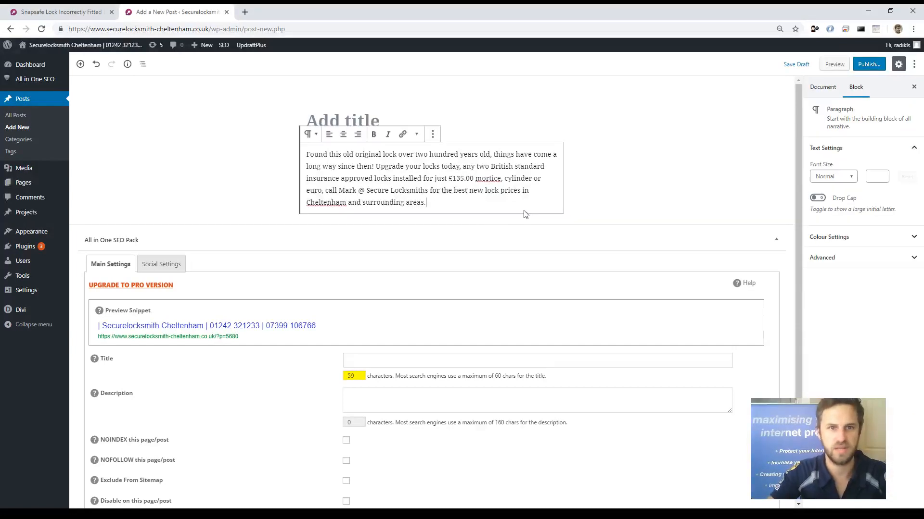
key(Return)
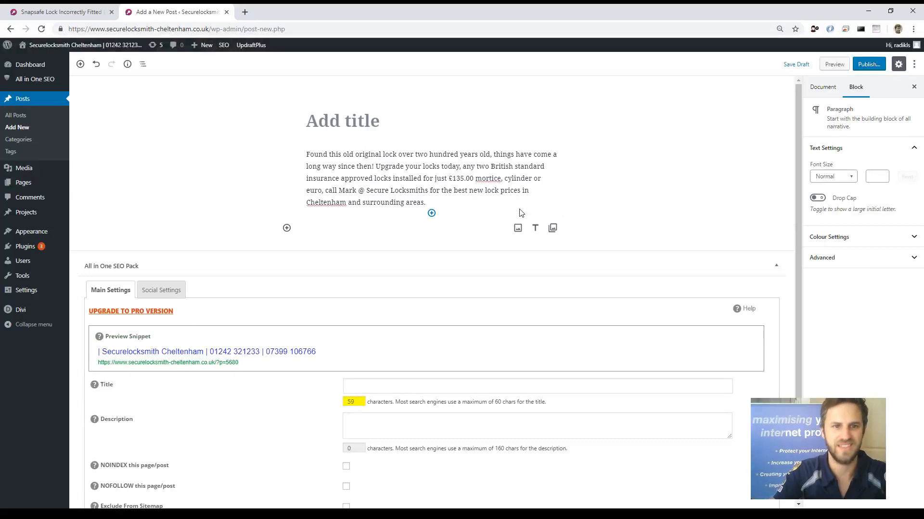
click(286, 228)
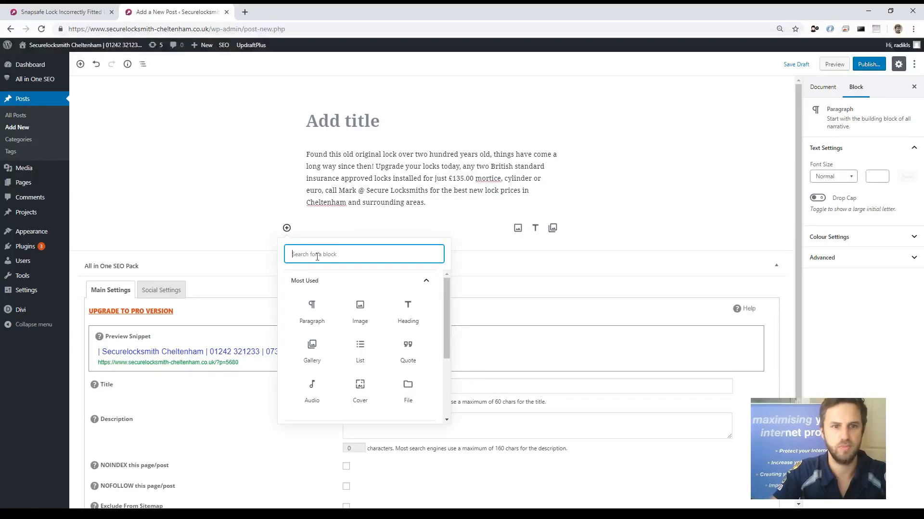
click(359, 310)
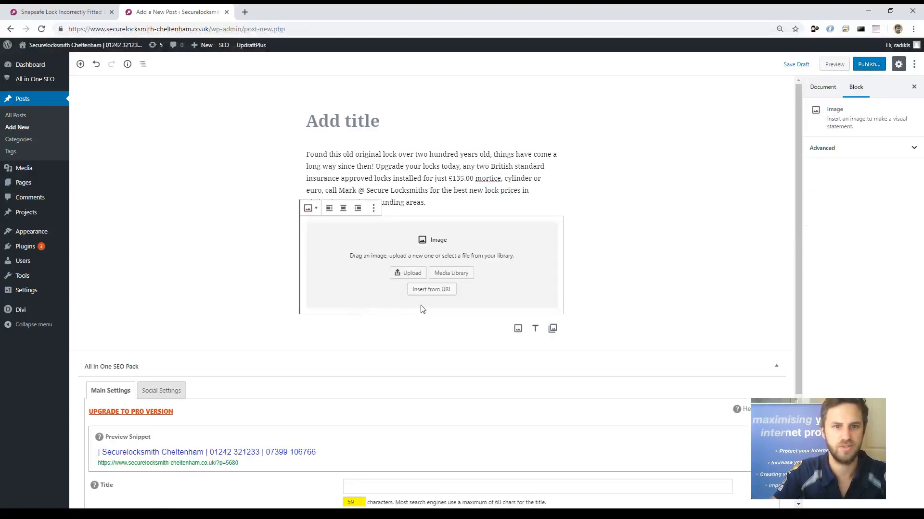
- Look through the lock photos in the media library for a picture of the old lock, and close the library without inserting one
click(453, 272)
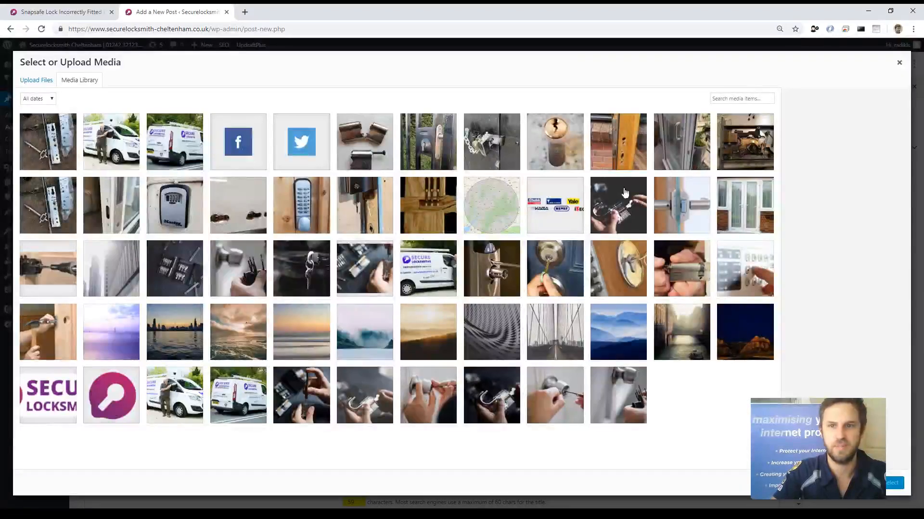
click(762, 146)
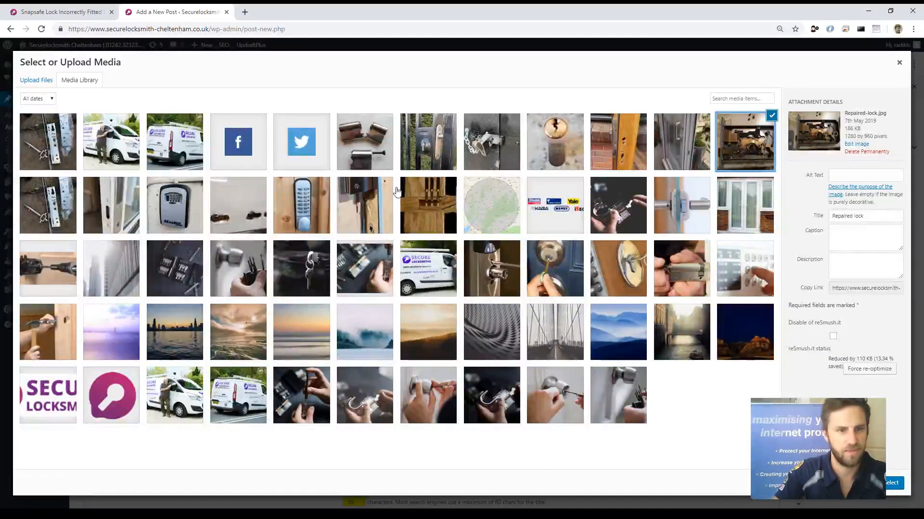
click(356, 208)
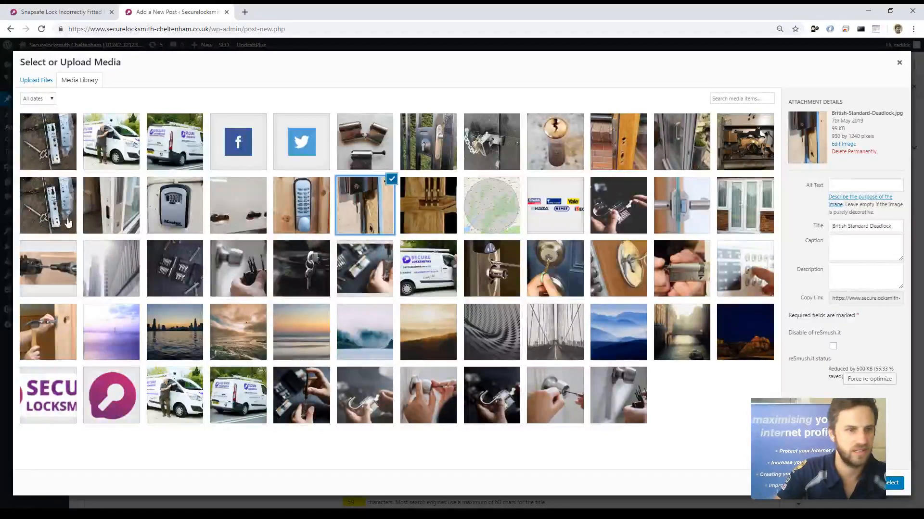
click(51, 280)
click(698, 145)
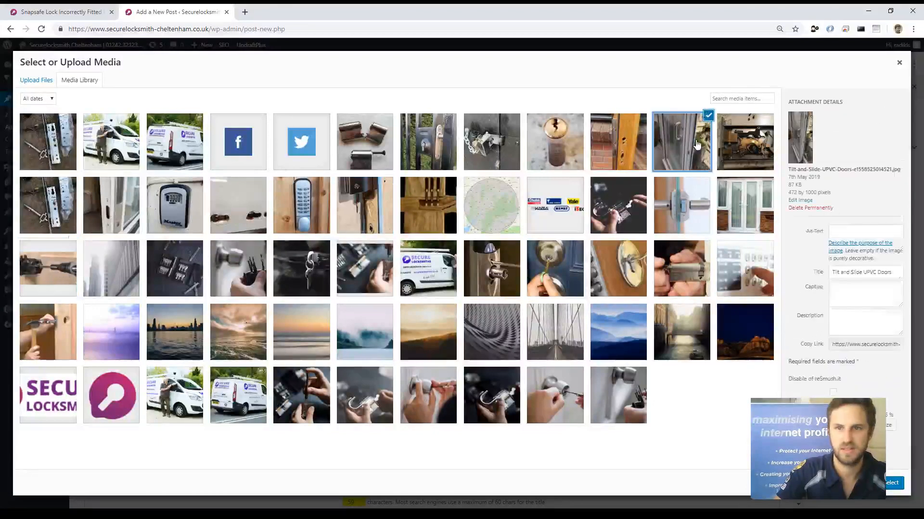
click(625, 152)
click(580, 160)
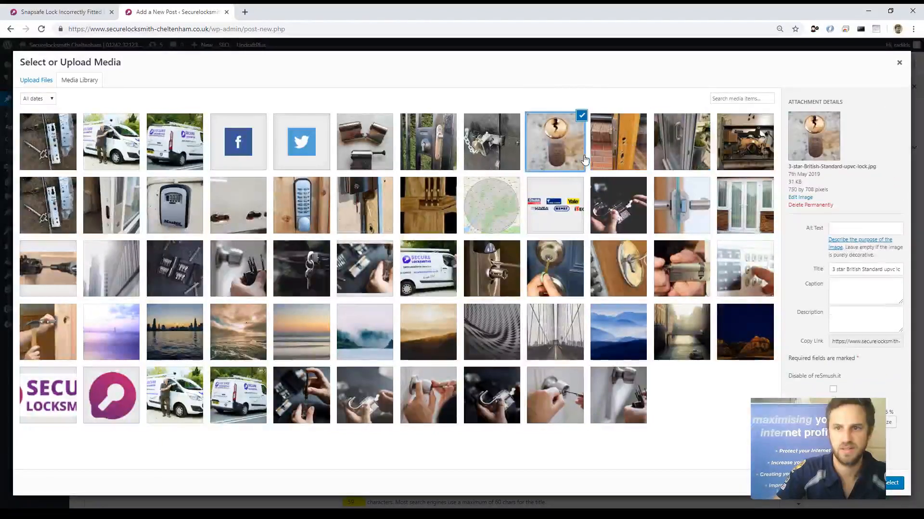
click(431, 159)
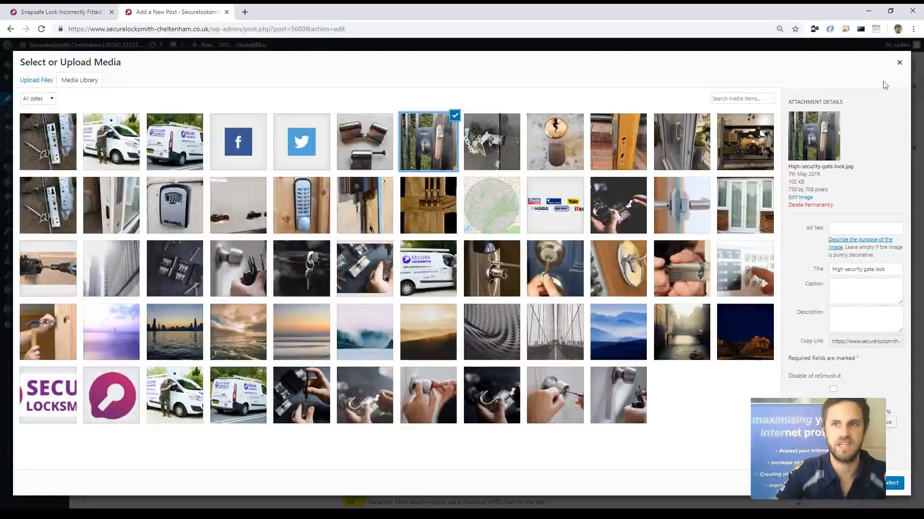
click(899, 63)
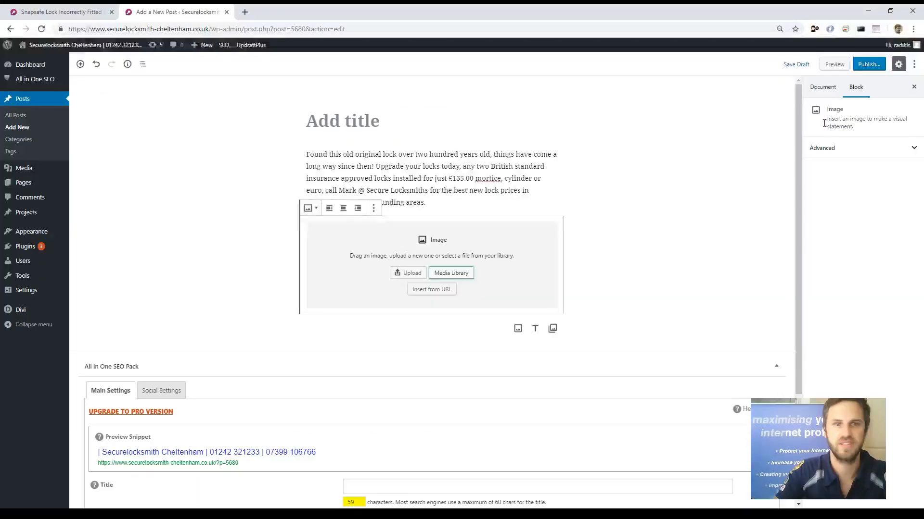
- Upload the photo of the old wooden lock from the computer into the image block
click(412, 276)
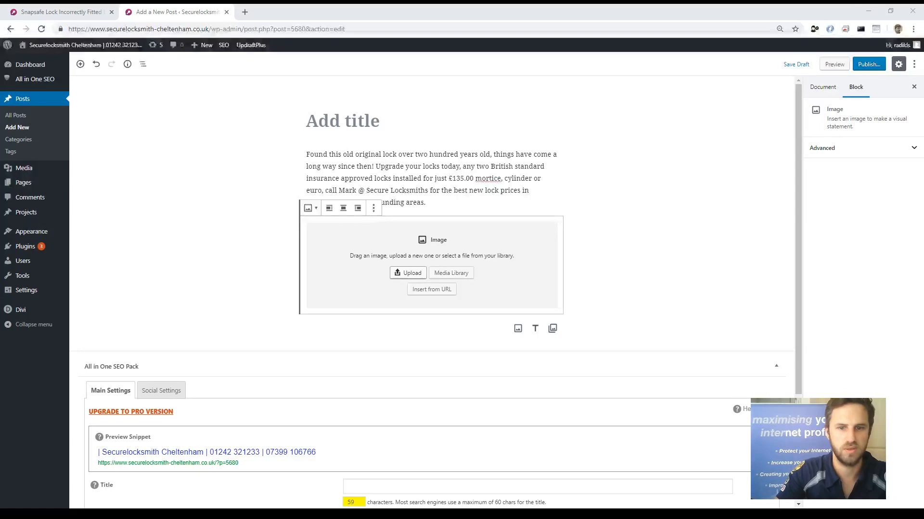
click(526, 397)
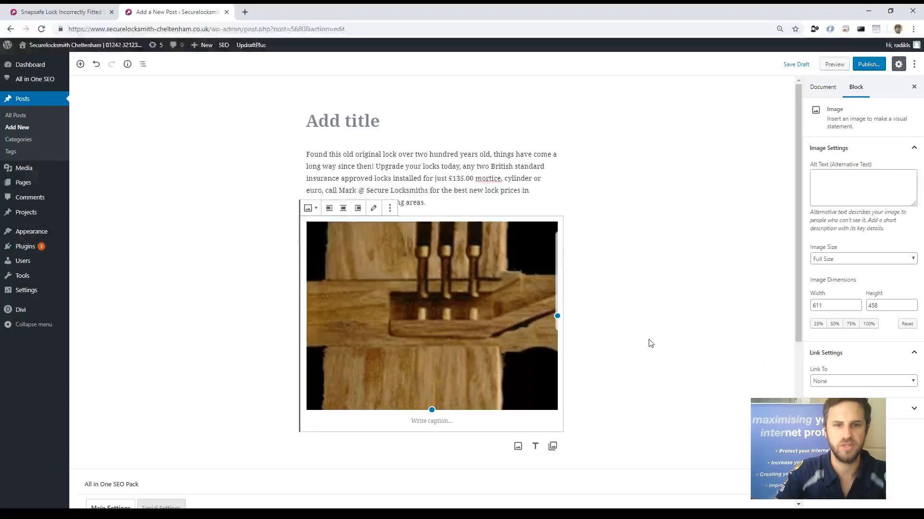
click(661, 273)
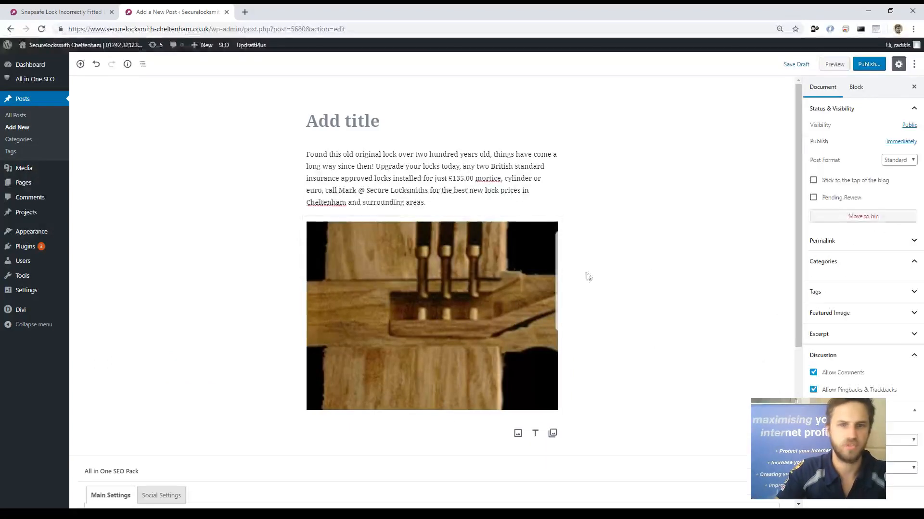
- Set the wooden lock photo's image size to Medium and align it to the centre
click(489, 316)
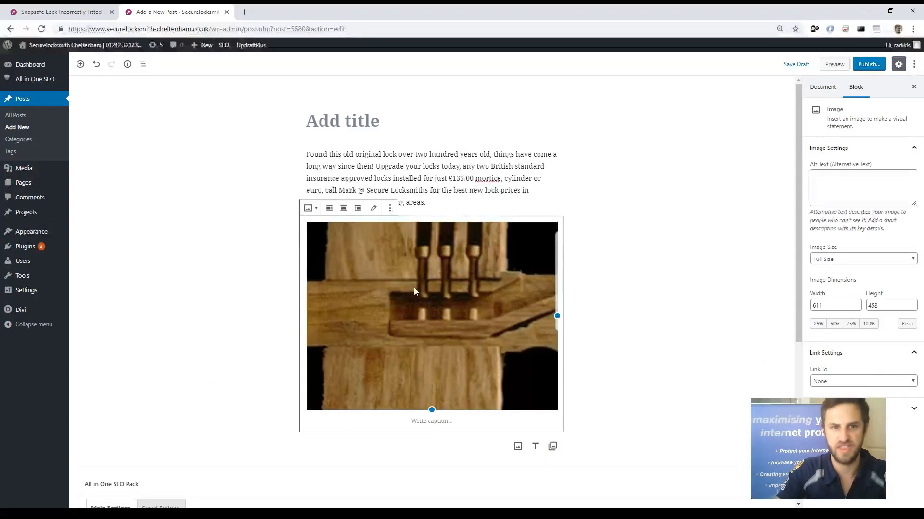
click(390, 209)
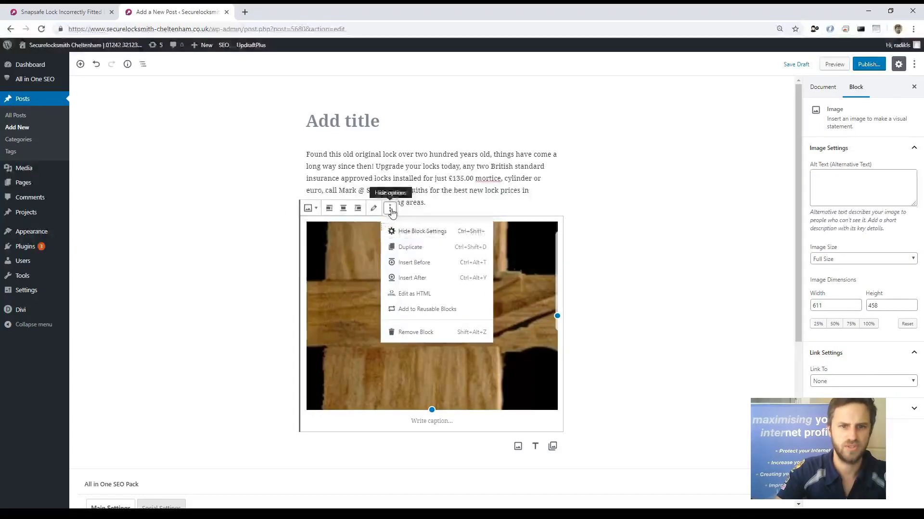
click(390, 209)
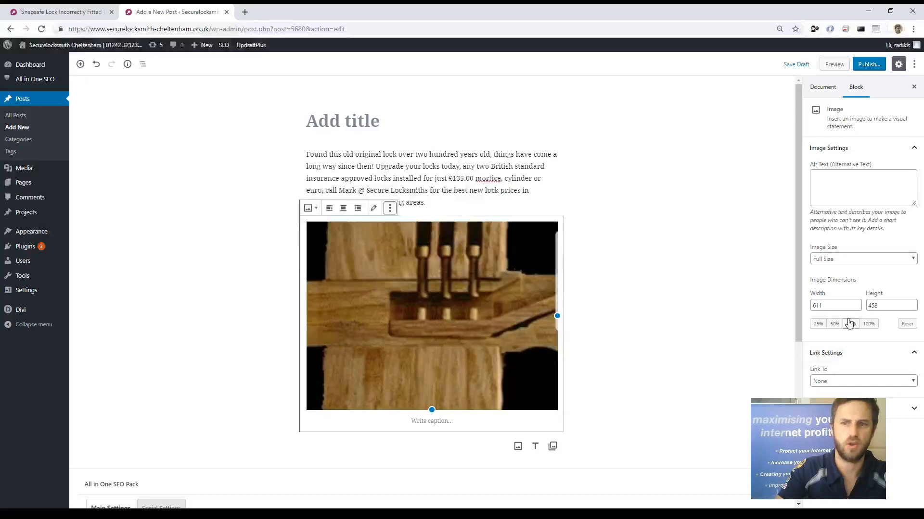
click(860, 263)
click(836, 275)
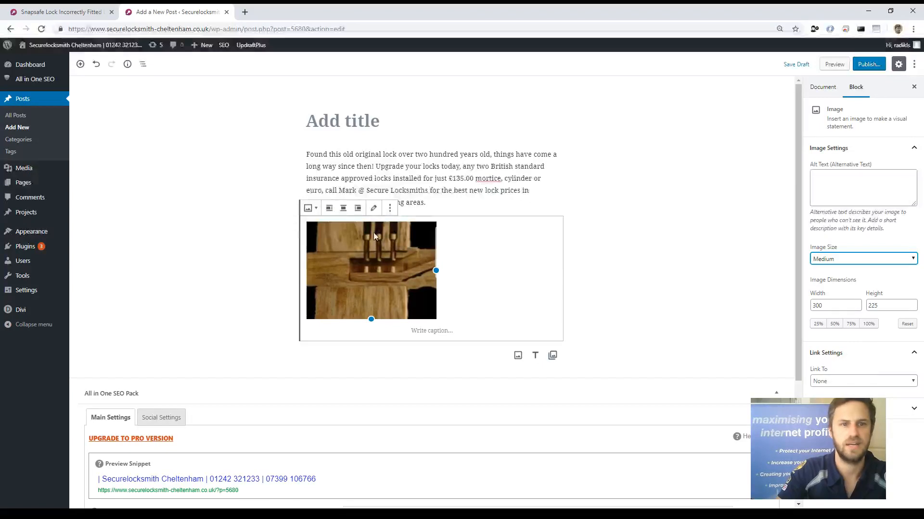
click(341, 212)
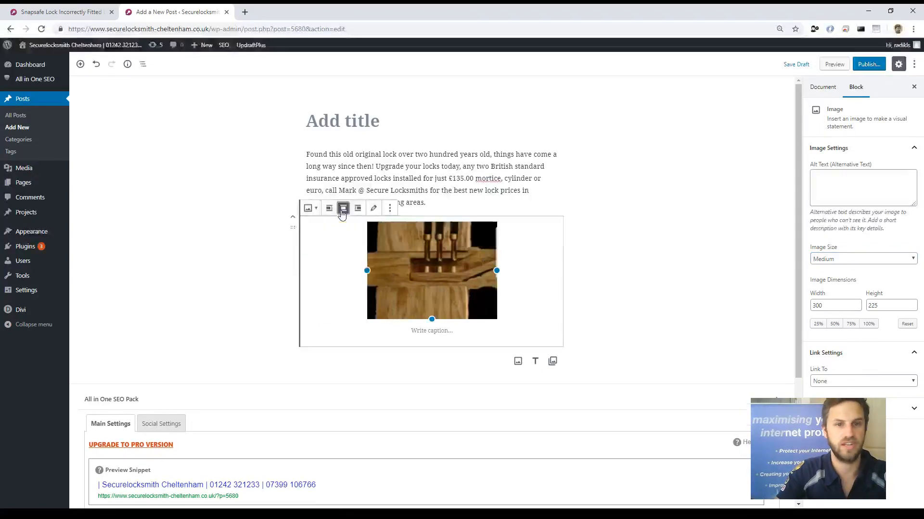
- Try right alignment on the wooden lock photo, and return it to centre alignment
click(358, 209)
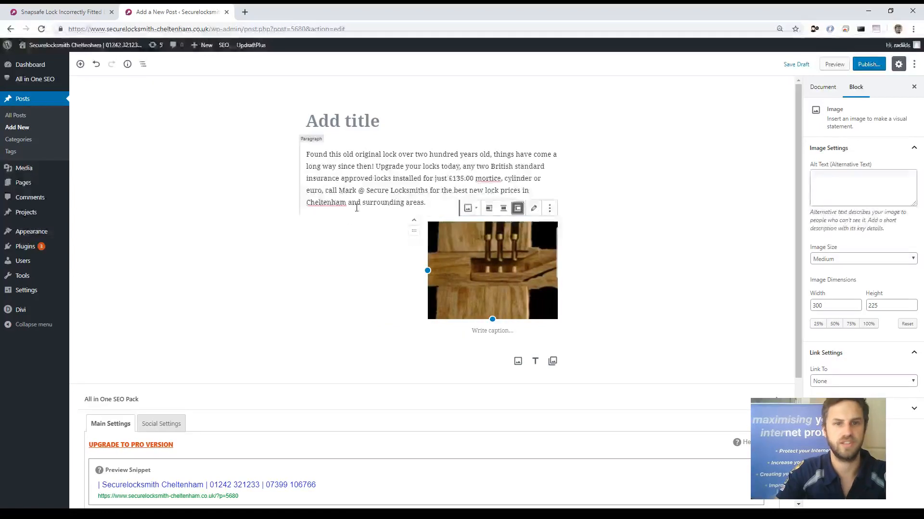
click(503, 208)
click(650, 239)
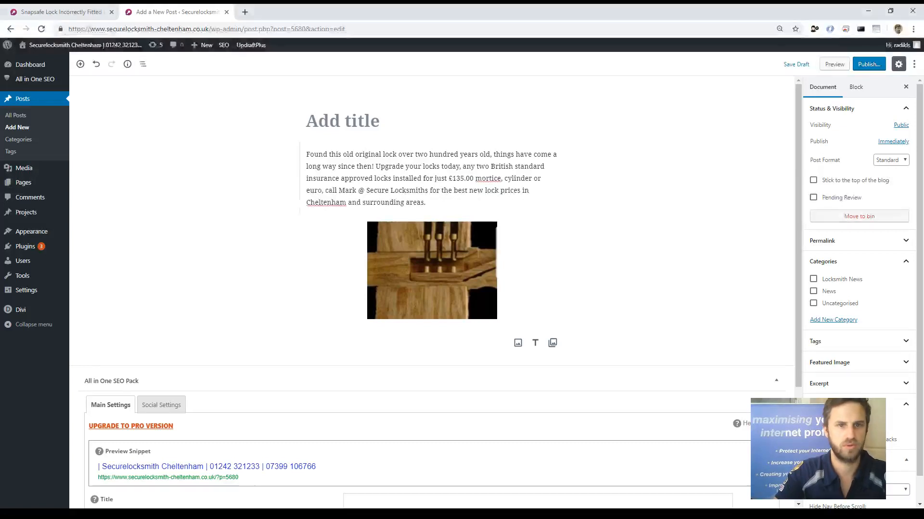
- Title the new post "Lock Upgrade Special Offer"
click(406, 126)
text(Lock Upgrade Special Offer)
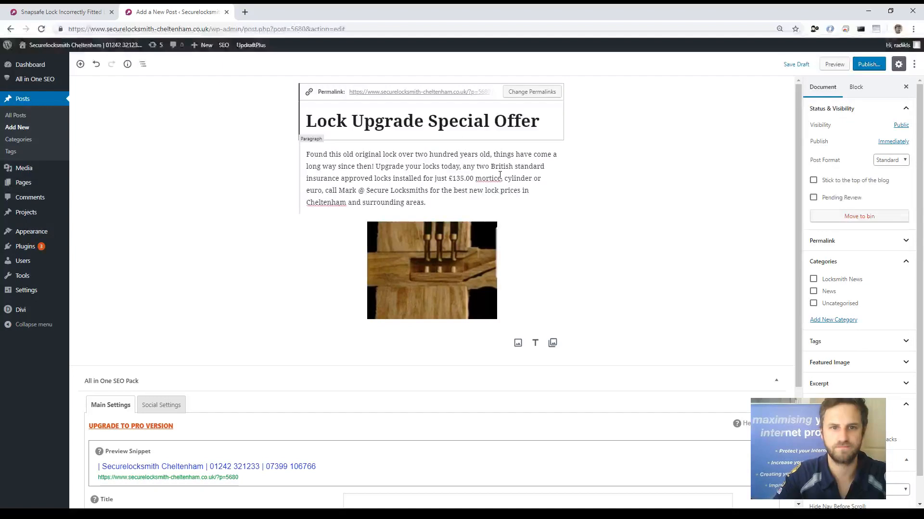
- Link the words "best new lock prices" in the body paragraph to the site's Installation page, securelocksmith-cheltenham.co.uk/installation/
click(432, 199)
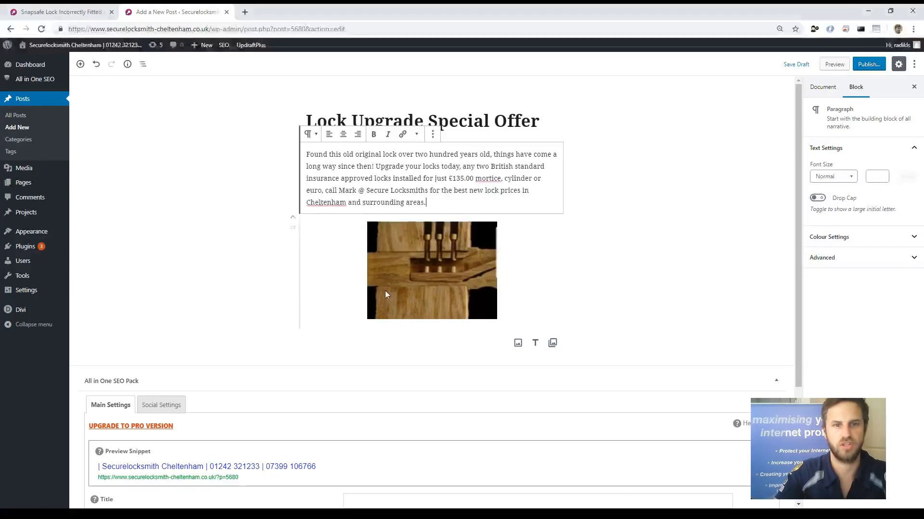
drag(454, 191, 521, 191)
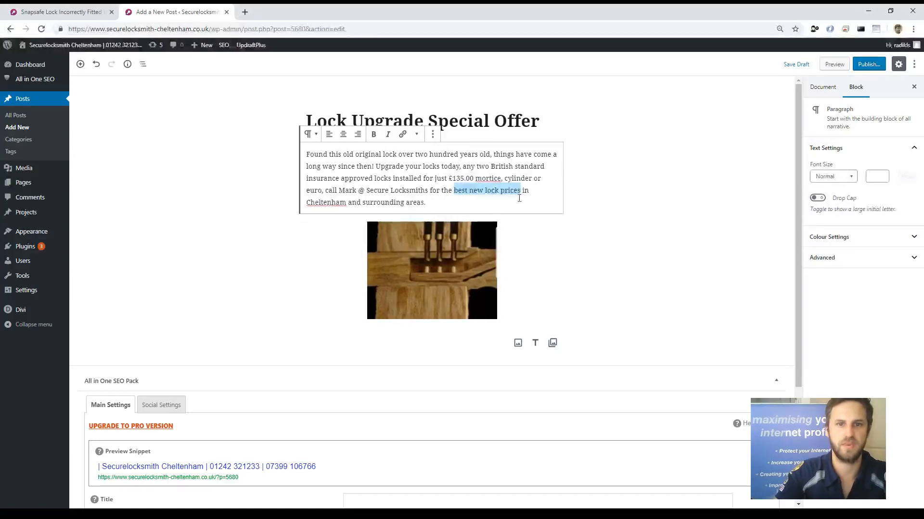
click(58, 12)
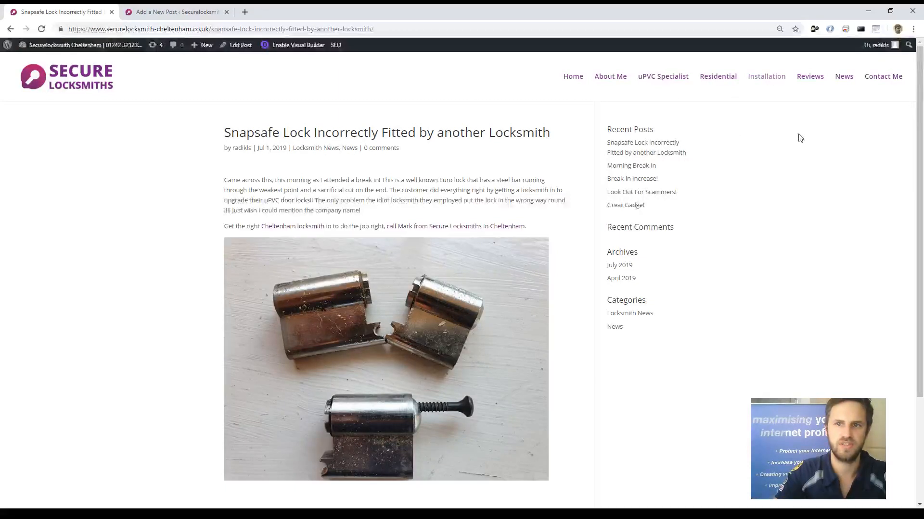
click(152, 11)
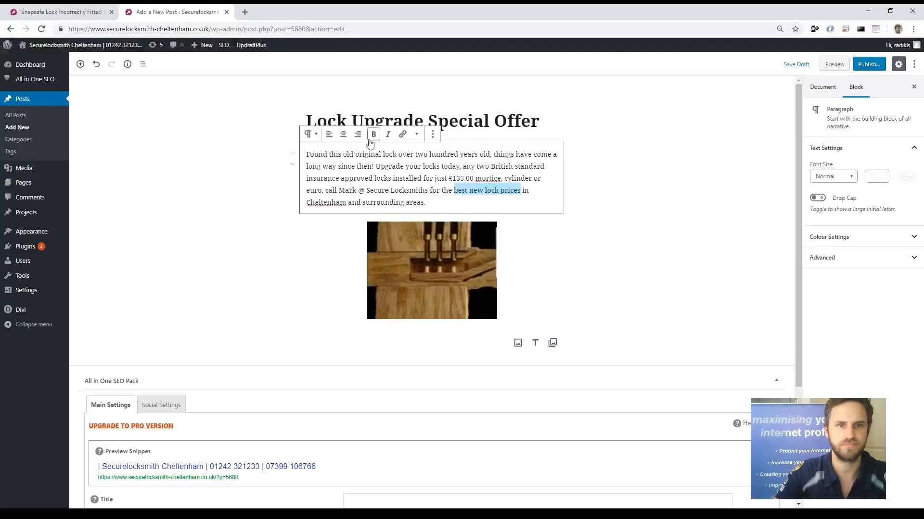
click(402, 134)
key(ctrl+v)
key(Return)
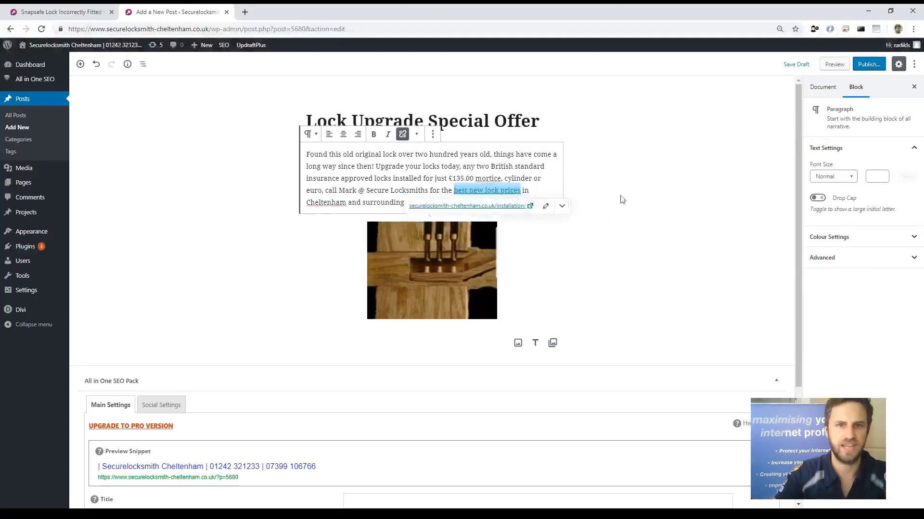
click(641, 172)
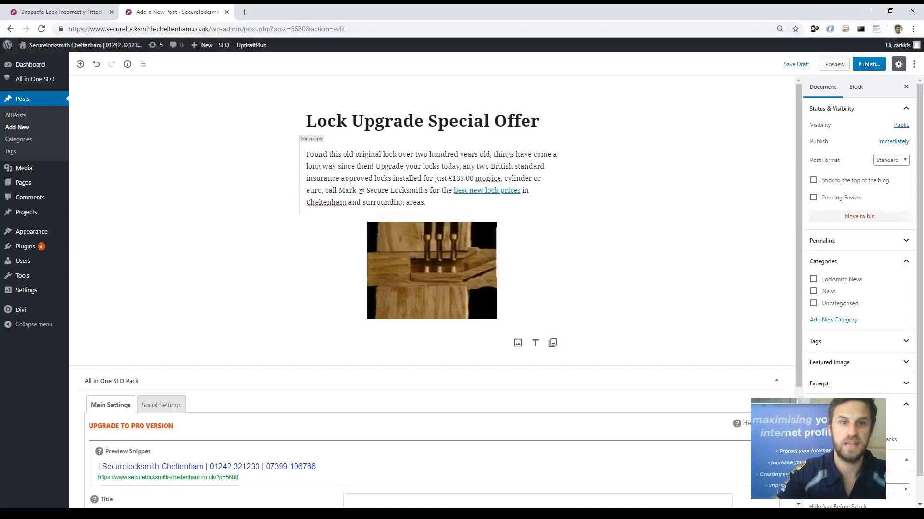
- Make the words "Upgrade your locks today" in the body paragraph bold
drag(459, 164, 377, 163)
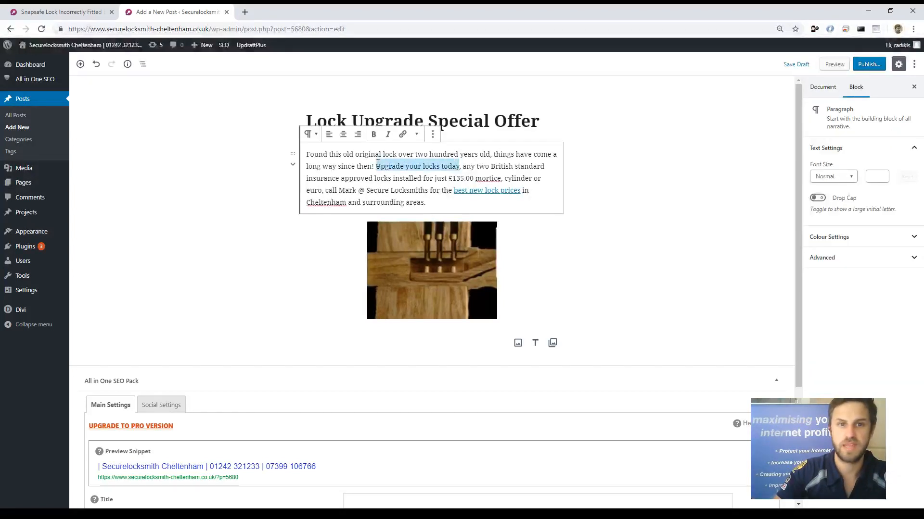
key(ctrl+b)
click(504, 167)
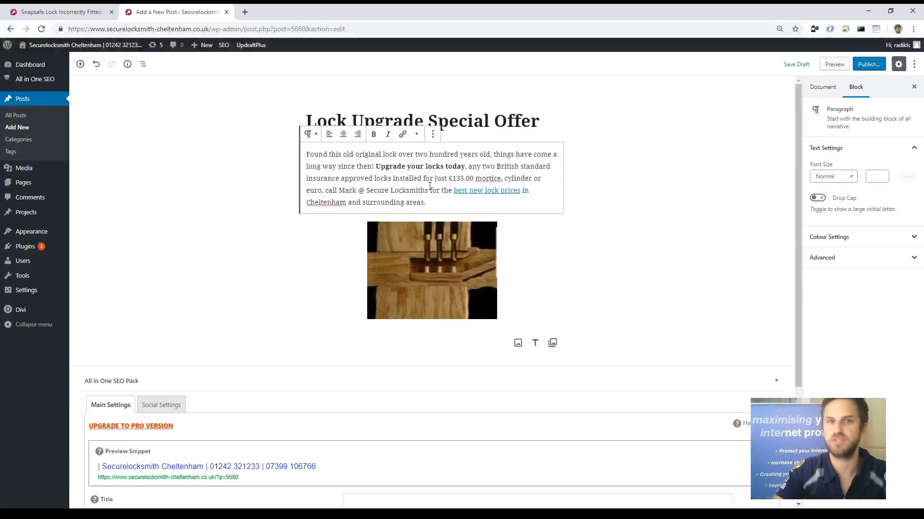
click(695, 194)
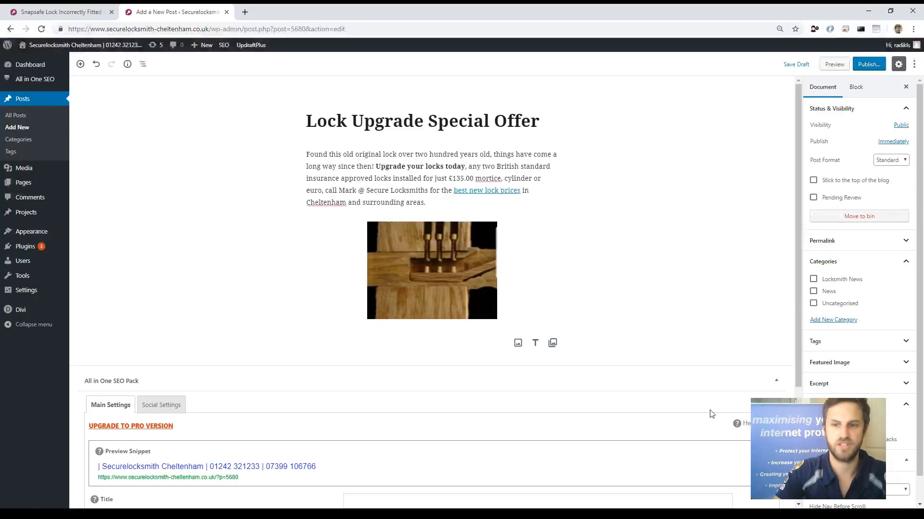
- Assign the post to the News and Locksmith News categories and publish it
click(829, 292)
click(831, 281)
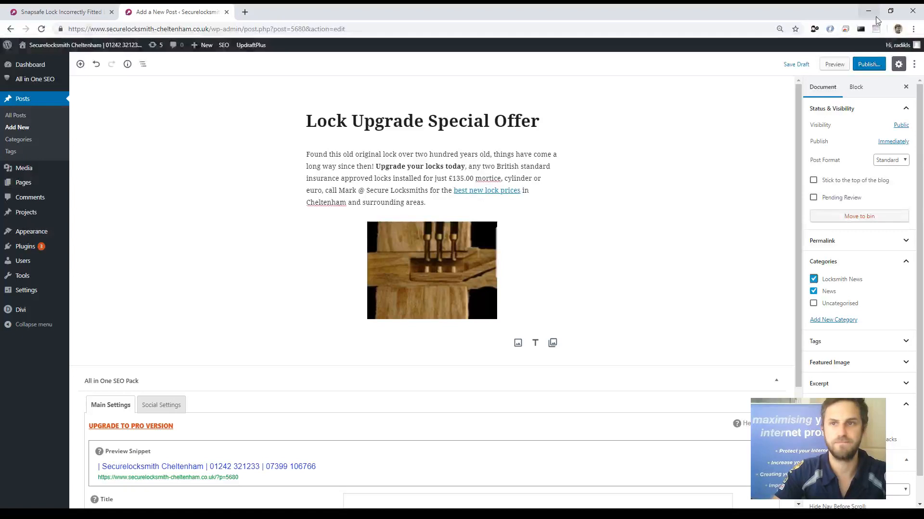
click(868, 64)
click(857, 63)
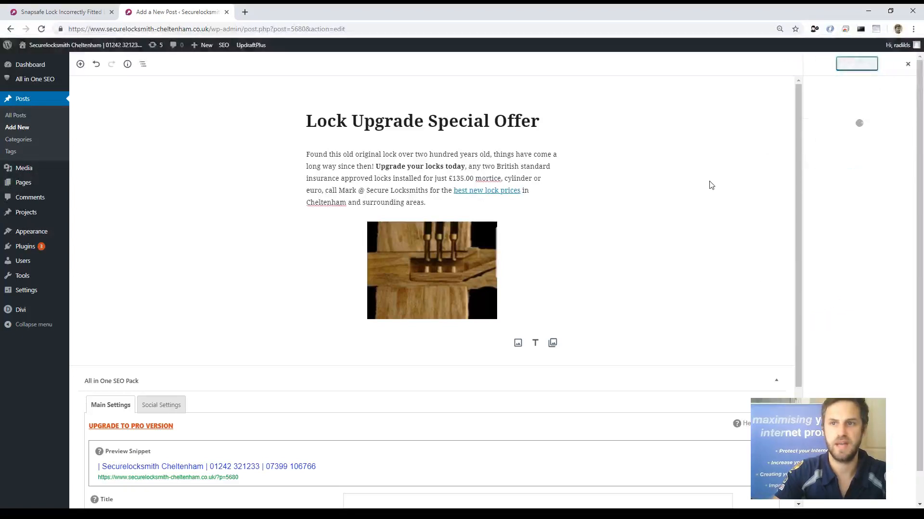
- Check the site's News page for the Lock Upgrade Special Offer post, and open the live post
click(57, 14)
click(843, 78)
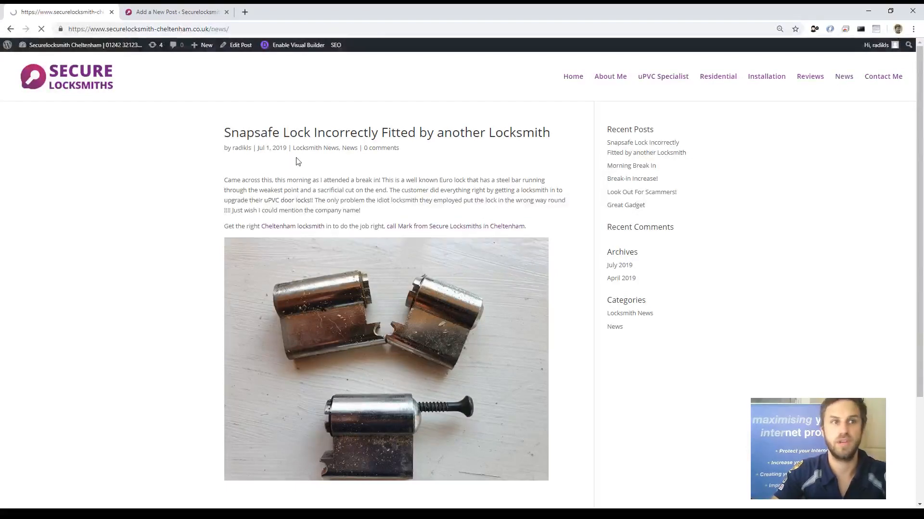
scroll(409, 311, down, 4)
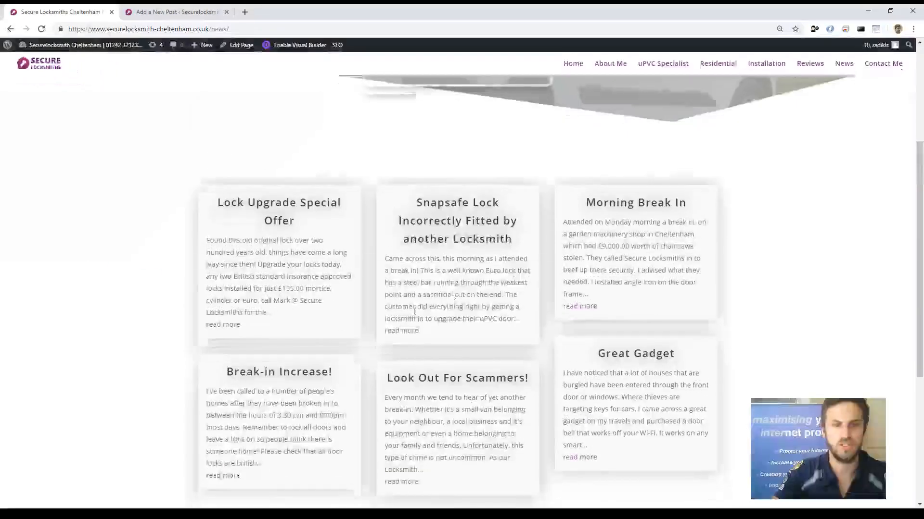
scroll(409, 312, down, 2)
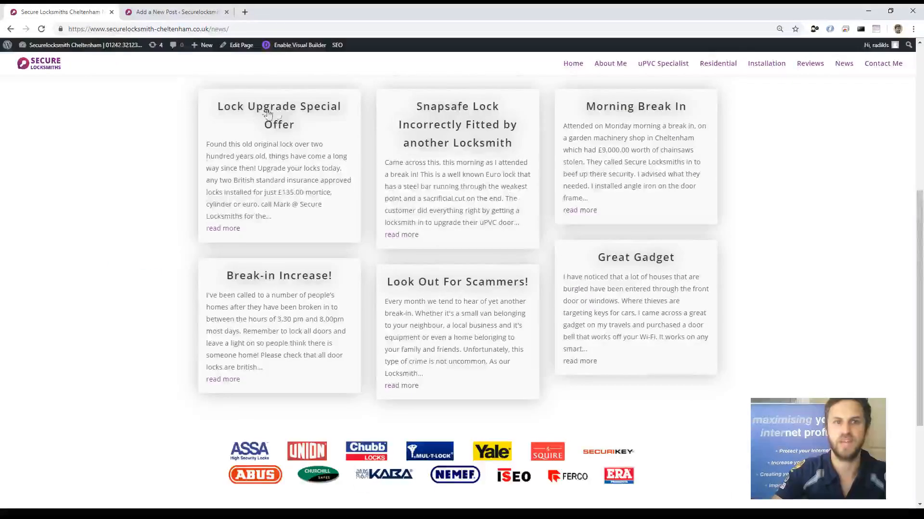
scroll(278, 113, up, 2)
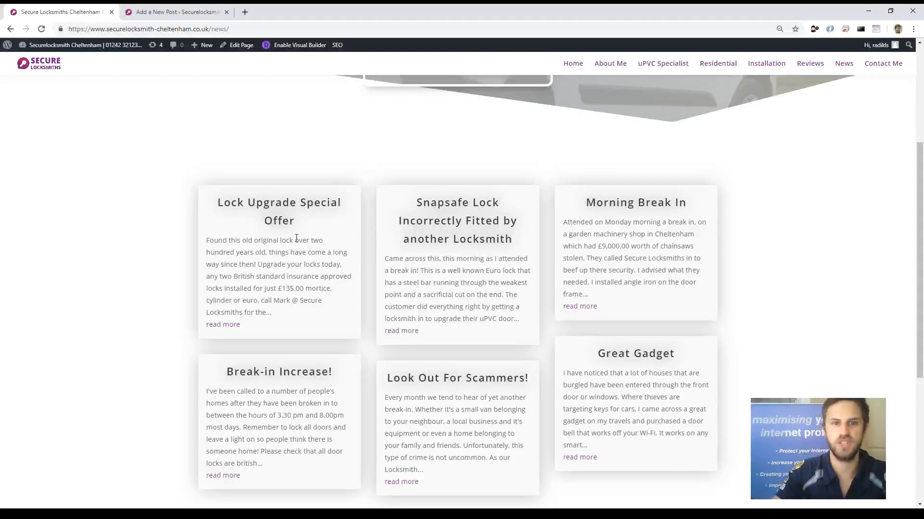
scroll(280, 251, down, 2)
scroll(280, 251, up, 2)
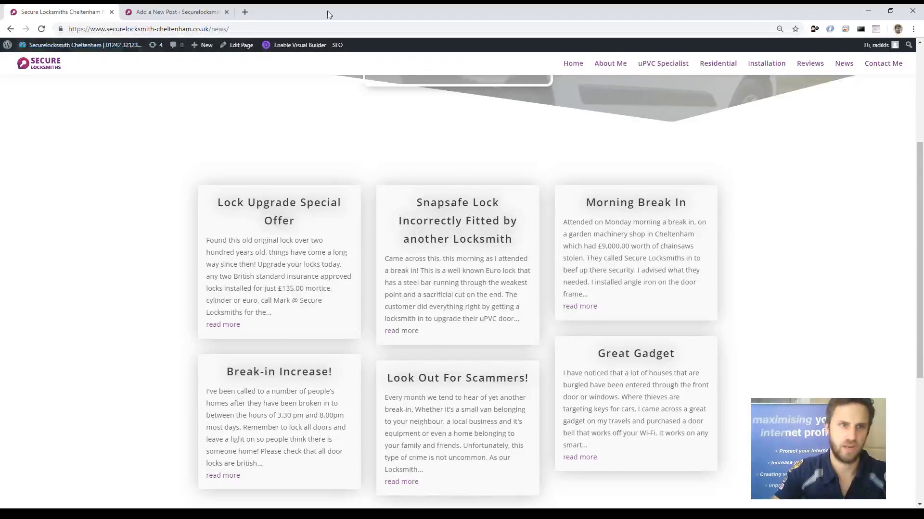
click(282, 212)
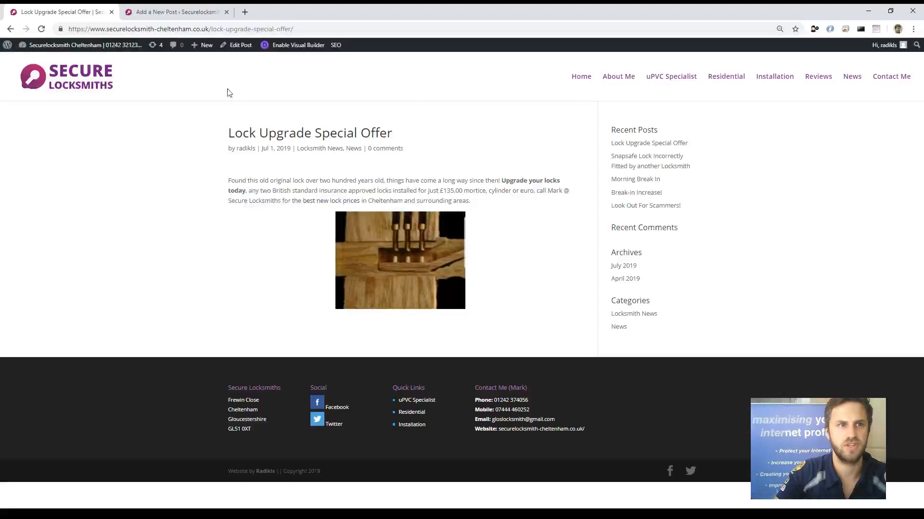
- Reopen the Lock Upgrade Special Offer post for editing and place the cursor at the end of its body paragraph
click(241, 45)
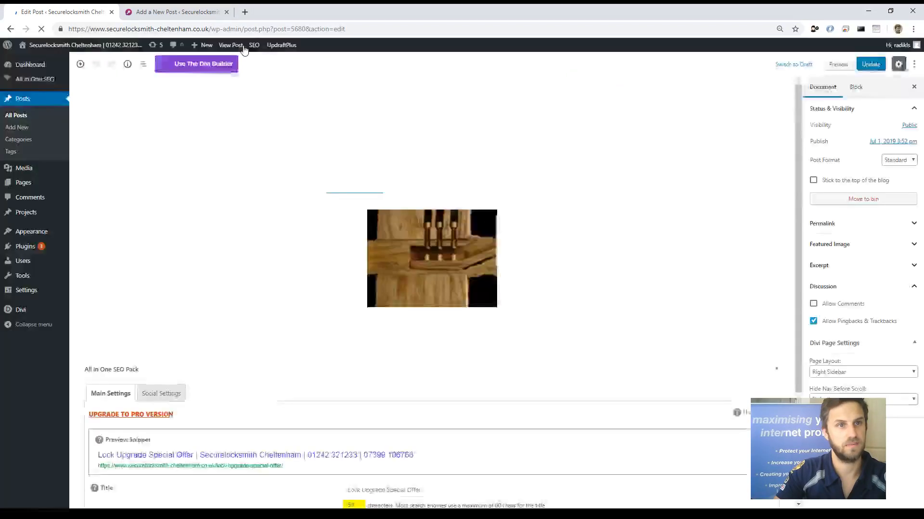
click(319, 165)
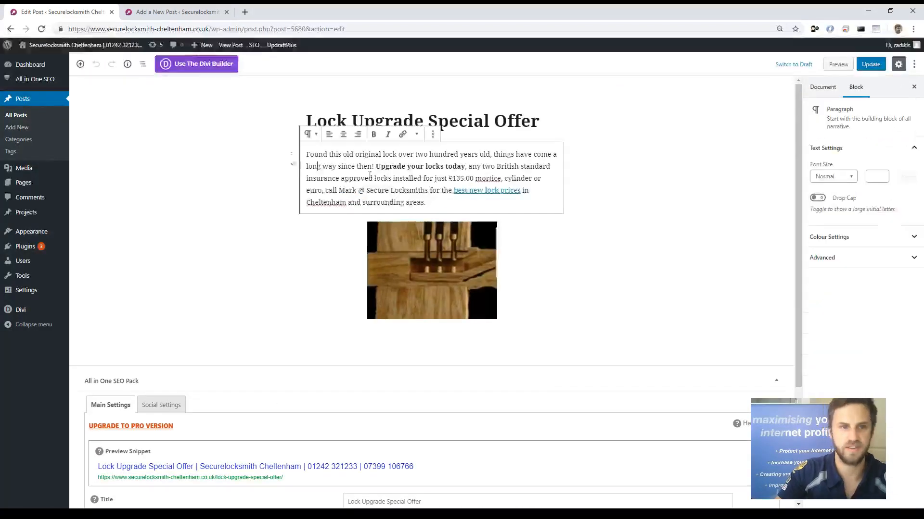
click(401, 179)
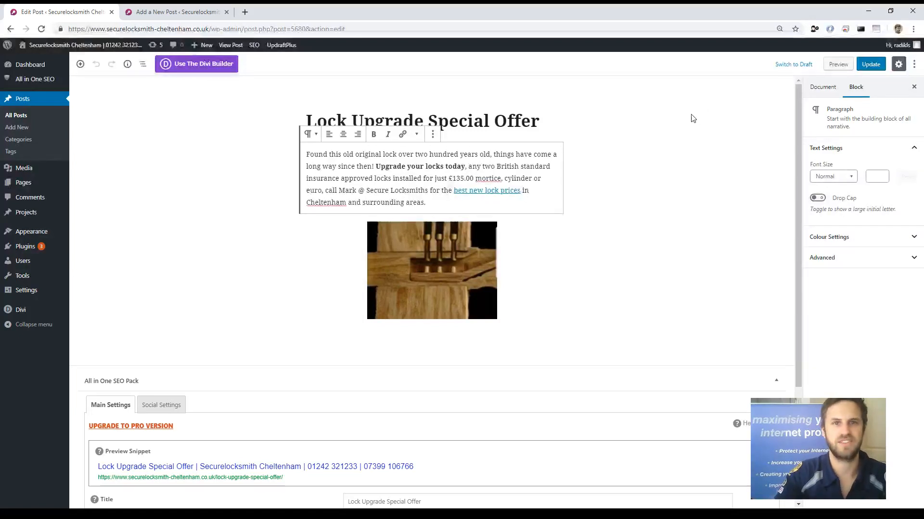
click(641, 160)
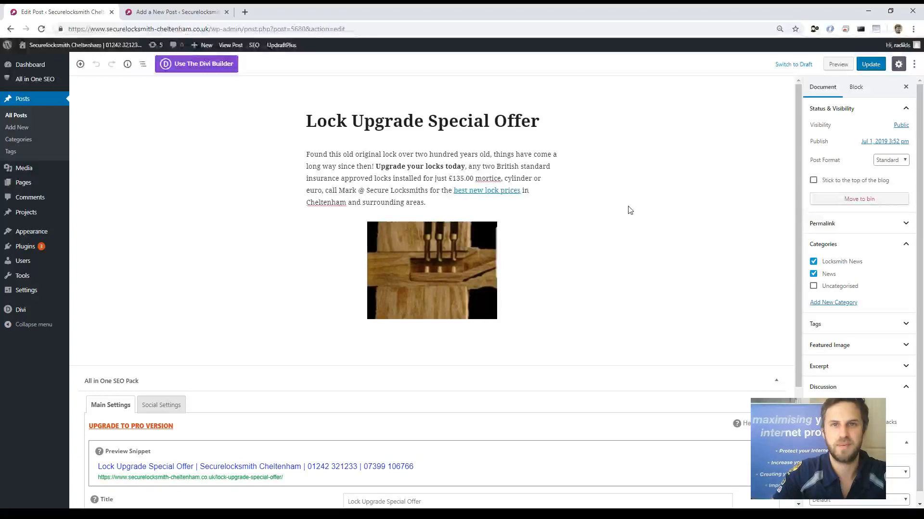
click(441, 202)
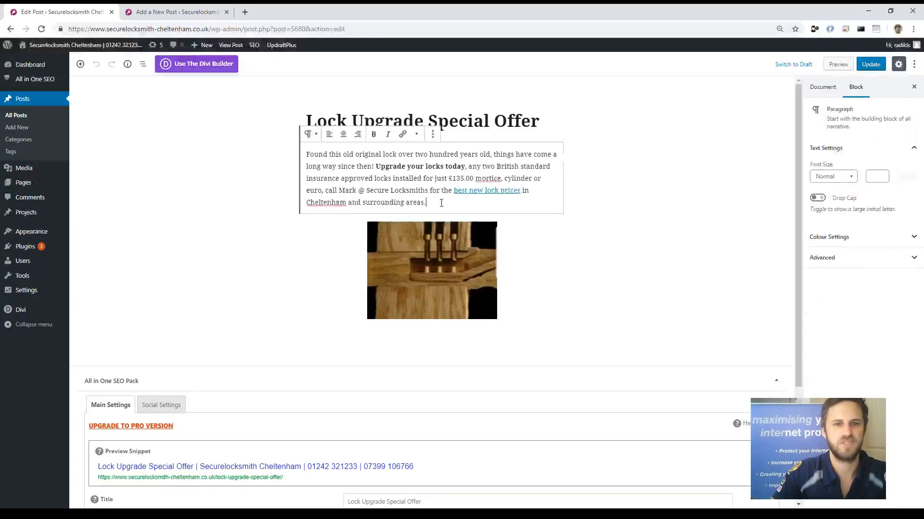